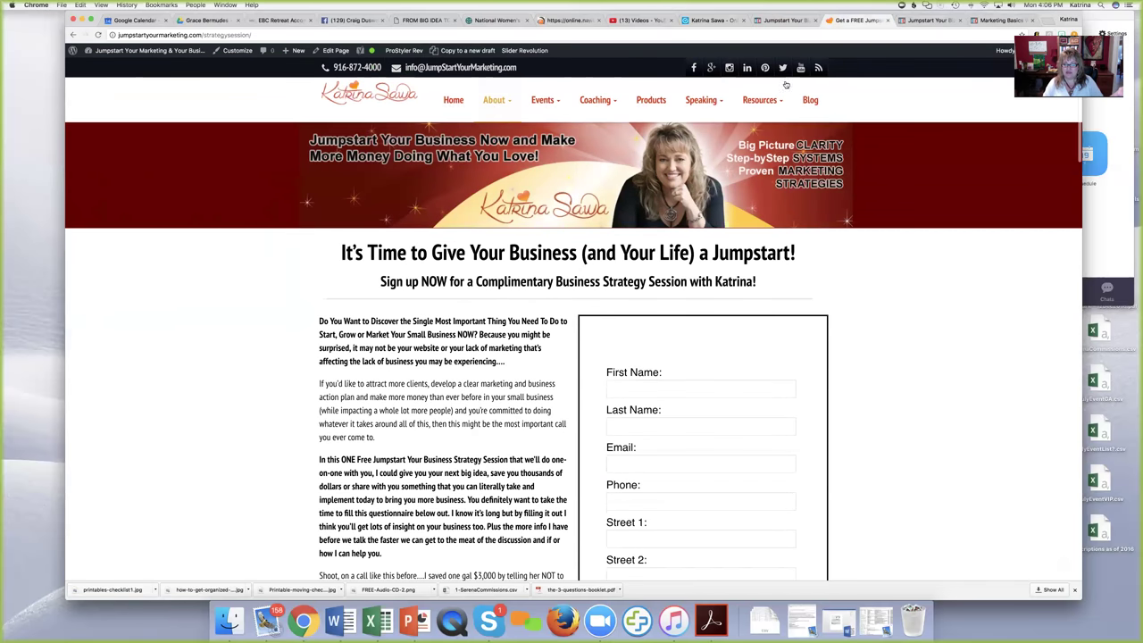
# Open the website's Contact page and review the inquiry form from the name fields down to the message box.
pyautogui.moveTo(487, 101)
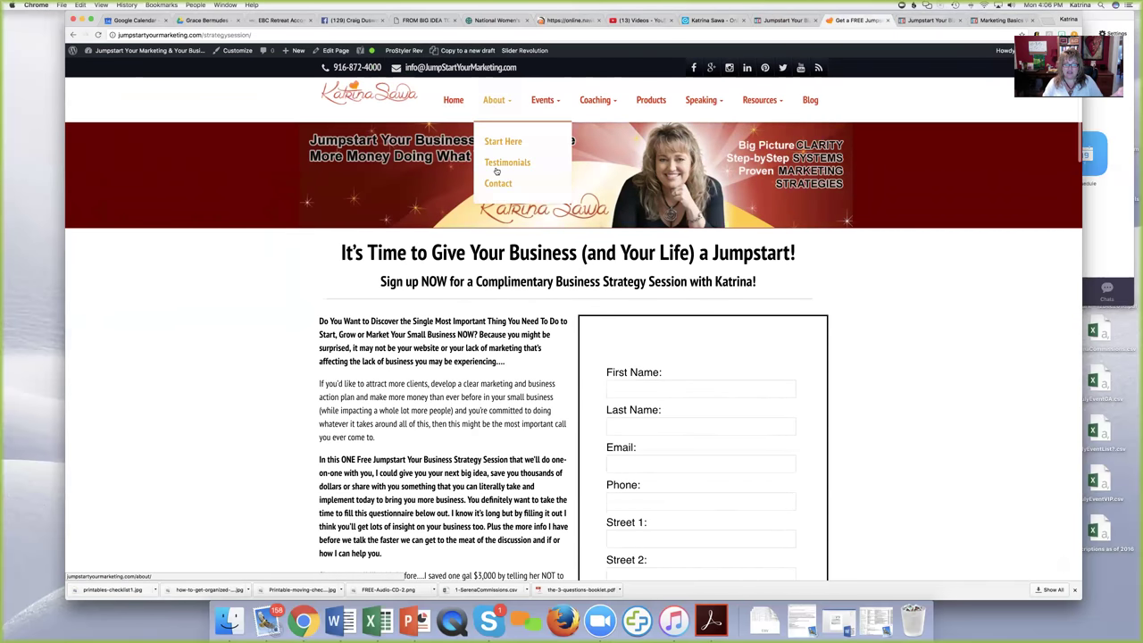
pyautogui.click(498, 184)
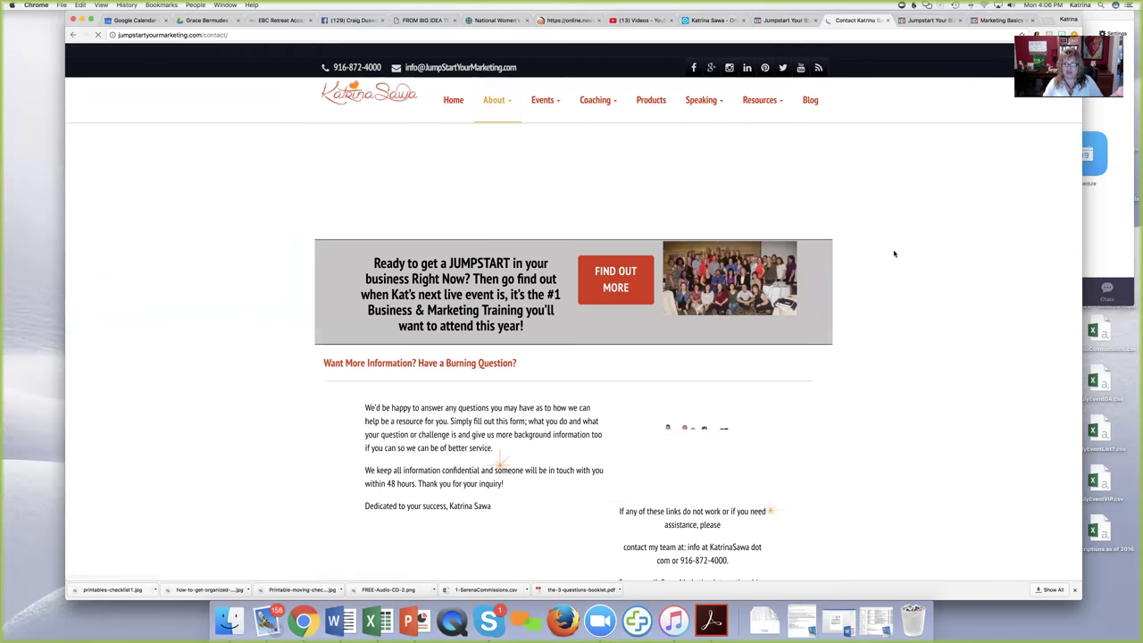
pyautogui.scroll(-5, 894, 254)
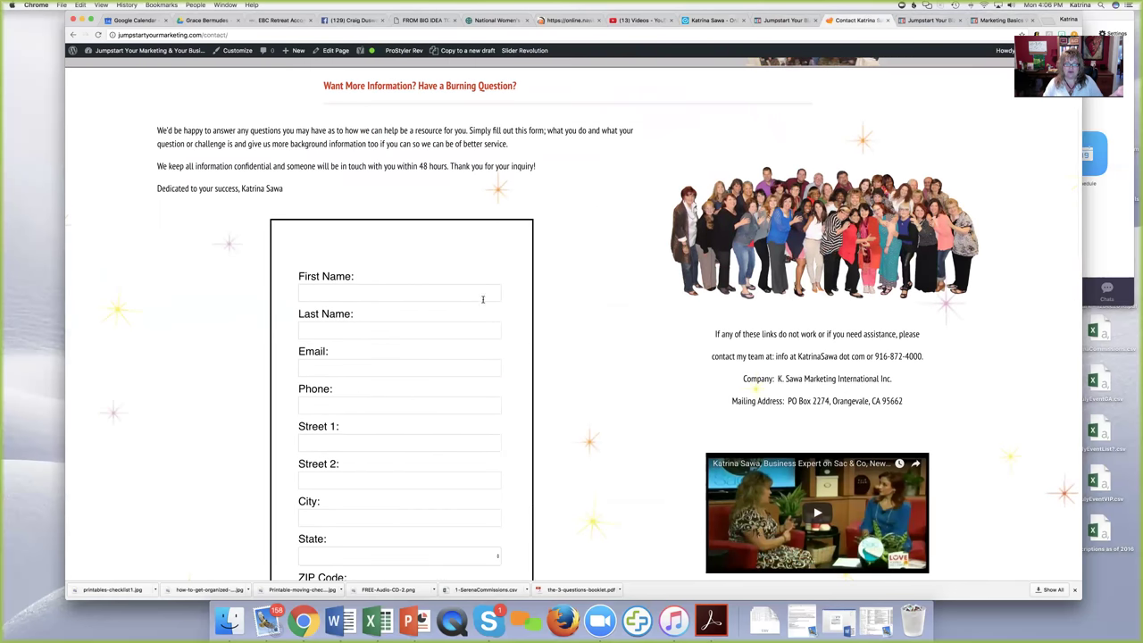
pyautogui.scroll(-3, 423, 184)
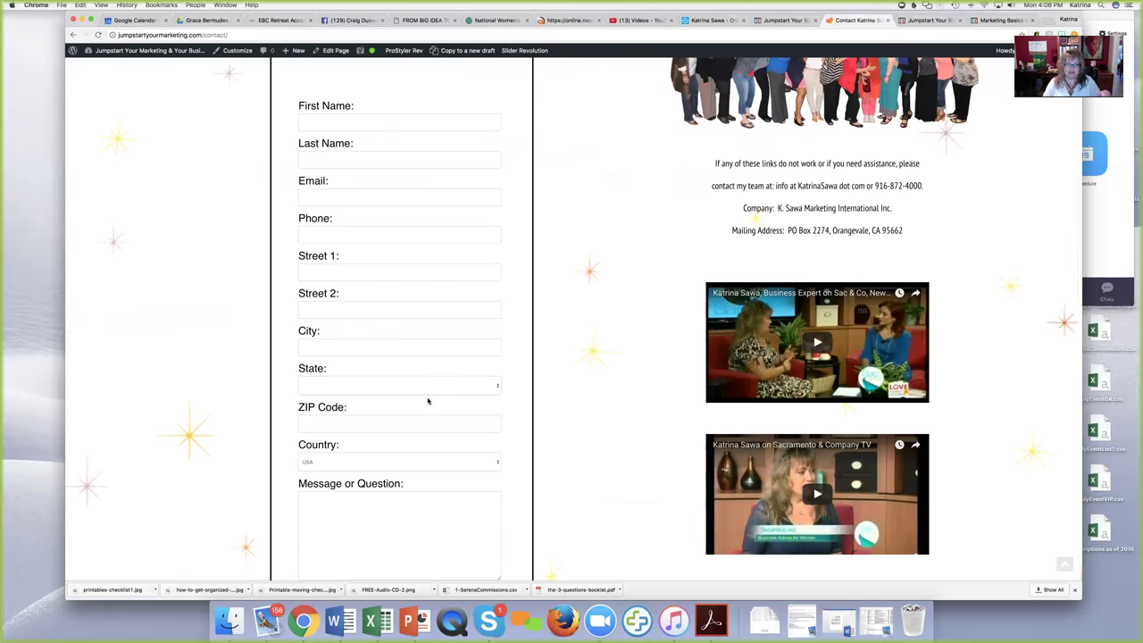
pyautogui.scroll(-4, 428, 400)
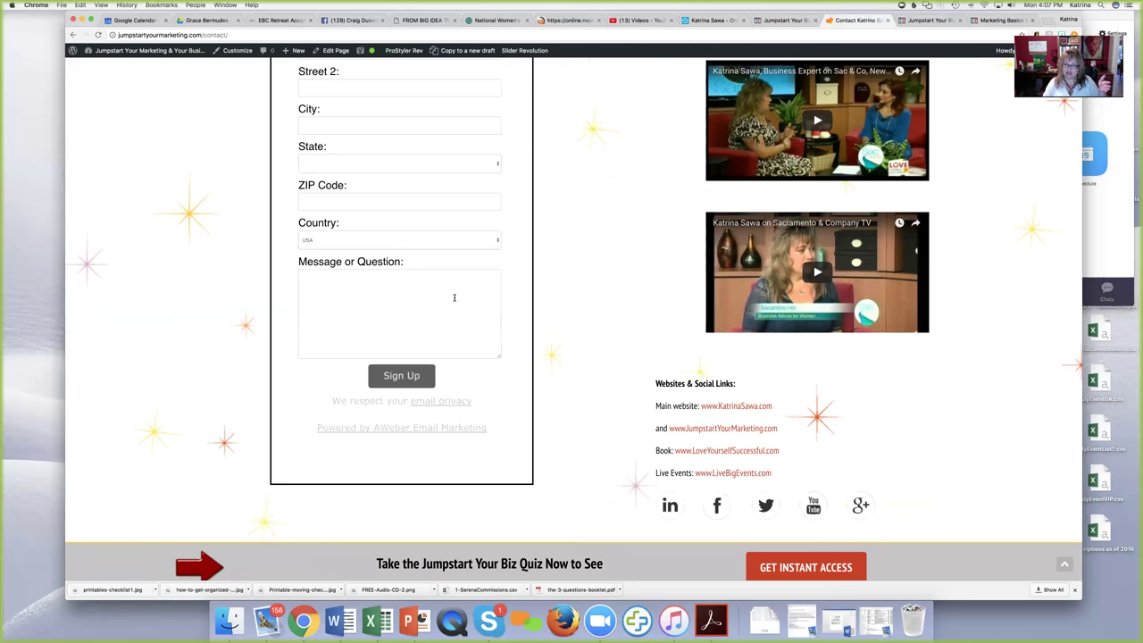
pyautogui.press('super+r')
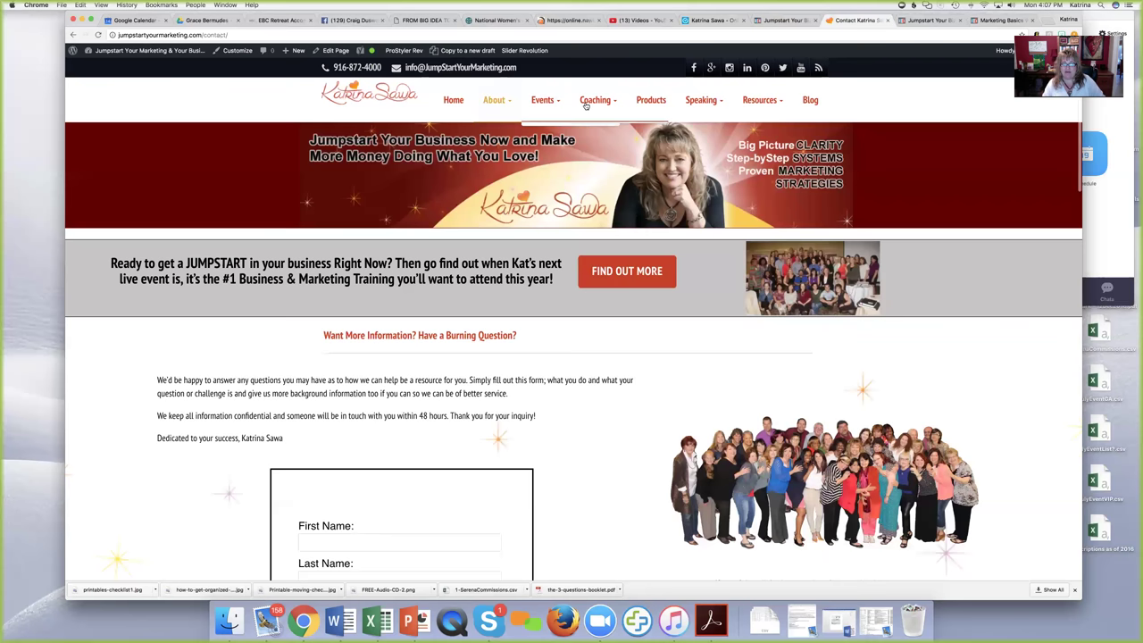
# View the home page, the Jumpstart Your Biz Kit opt-in page and the Marketing Basics webinar offer page.
pyautogui.click(454, 100)
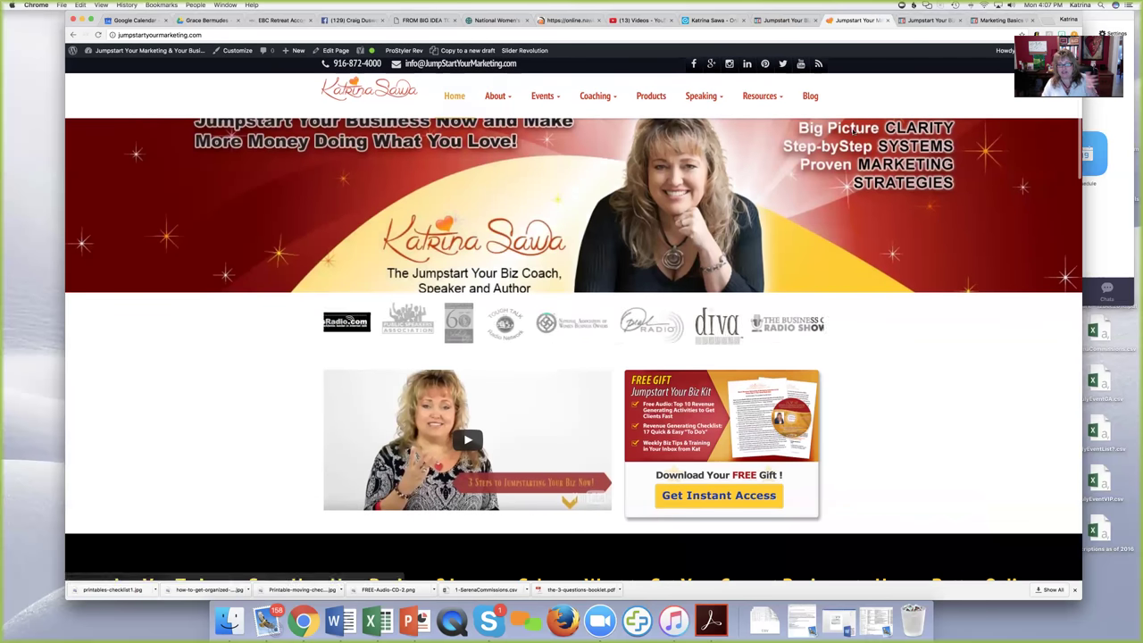
pyautogui.moveTo(540, 85)
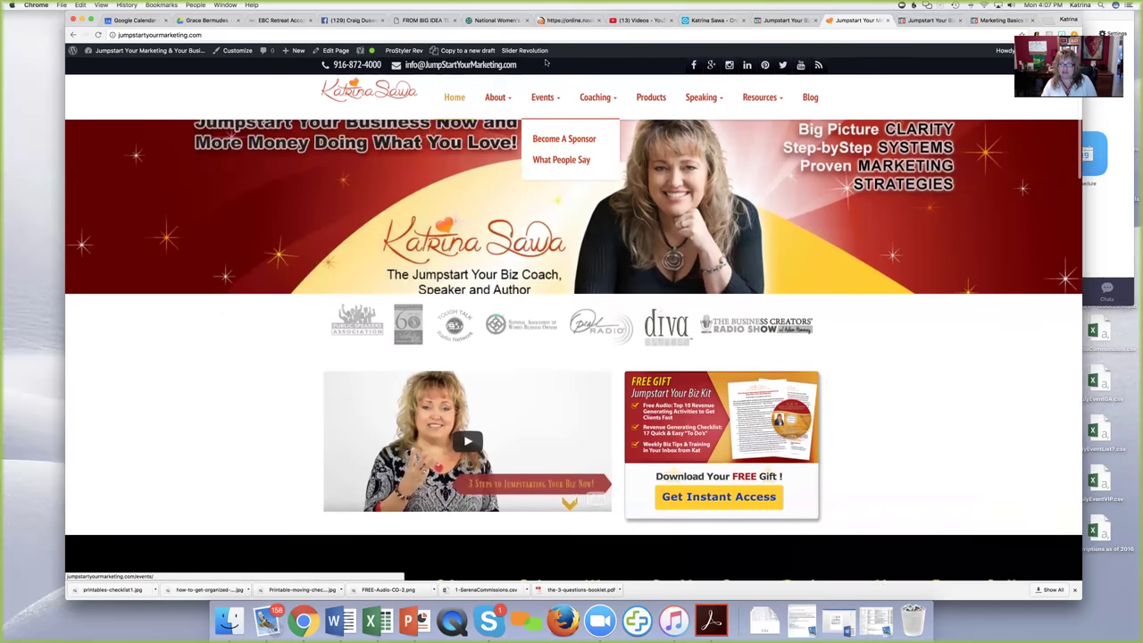
pyautogui.click(926, 20)
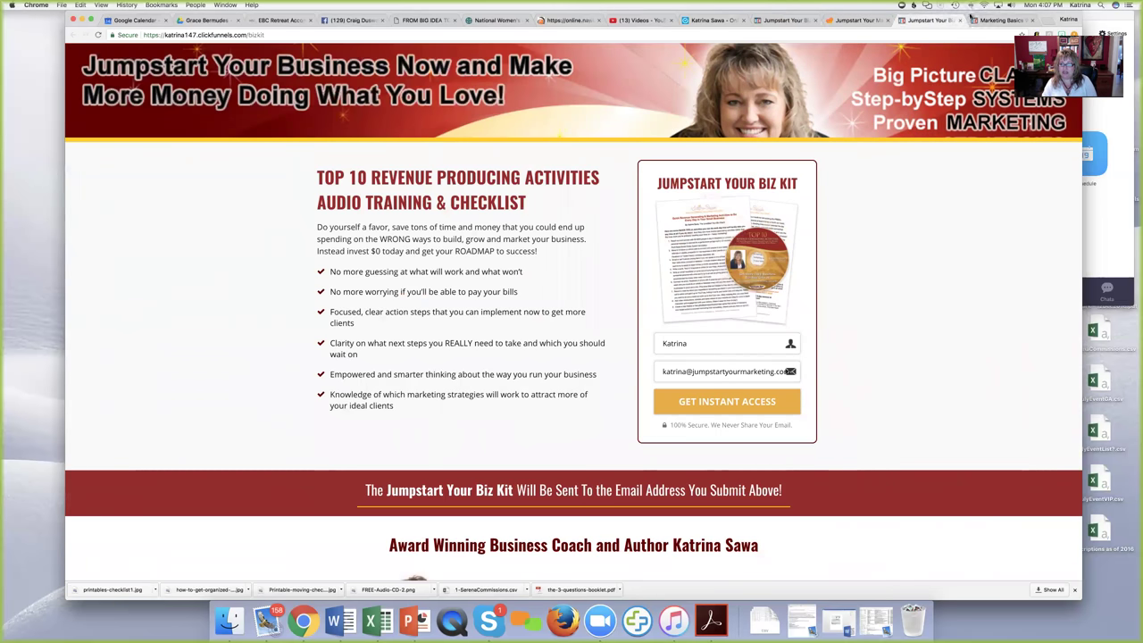
pyautogui.click(998, 20)
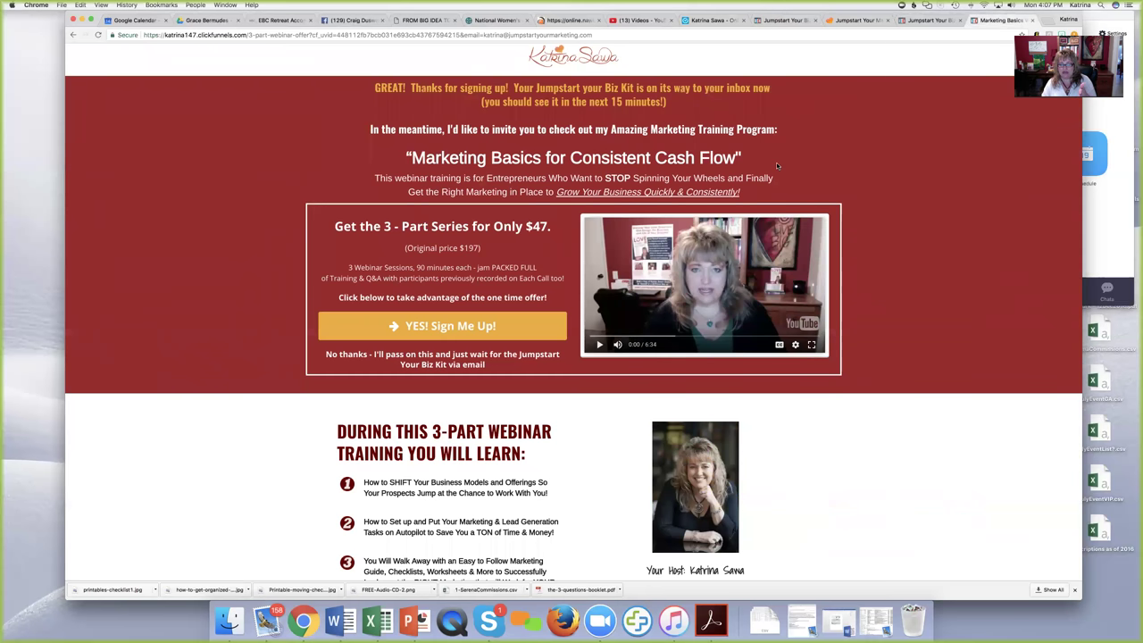
pyautogui.scroll(1, 592, 407)
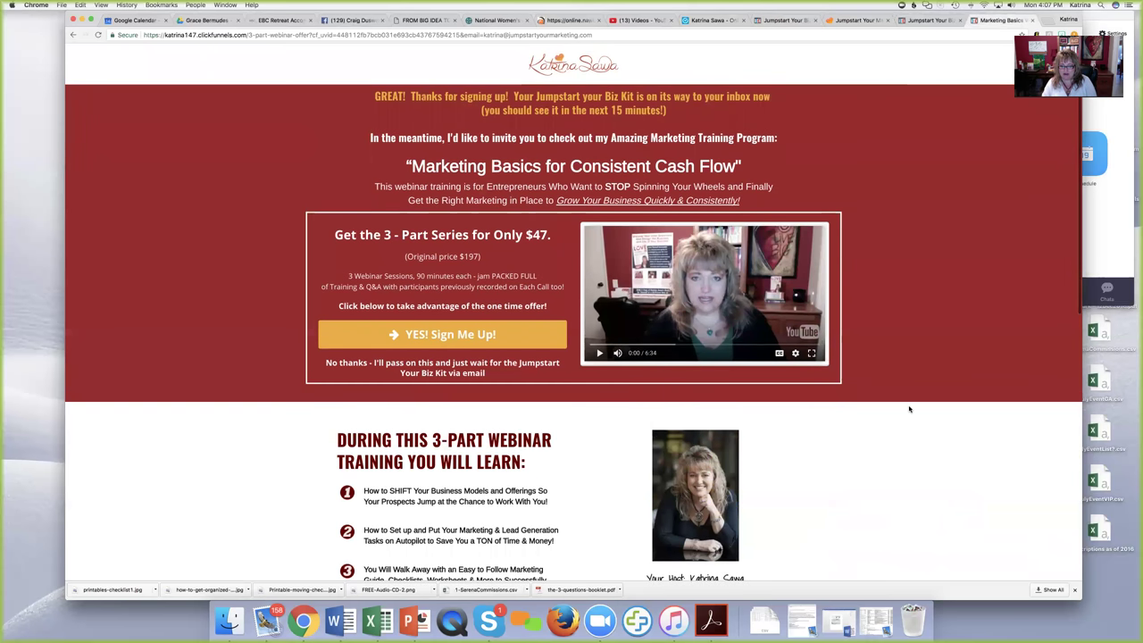
pyautogui.scroll(-5, 909, 408)
pyautogui.scroll(5, 909, 409)
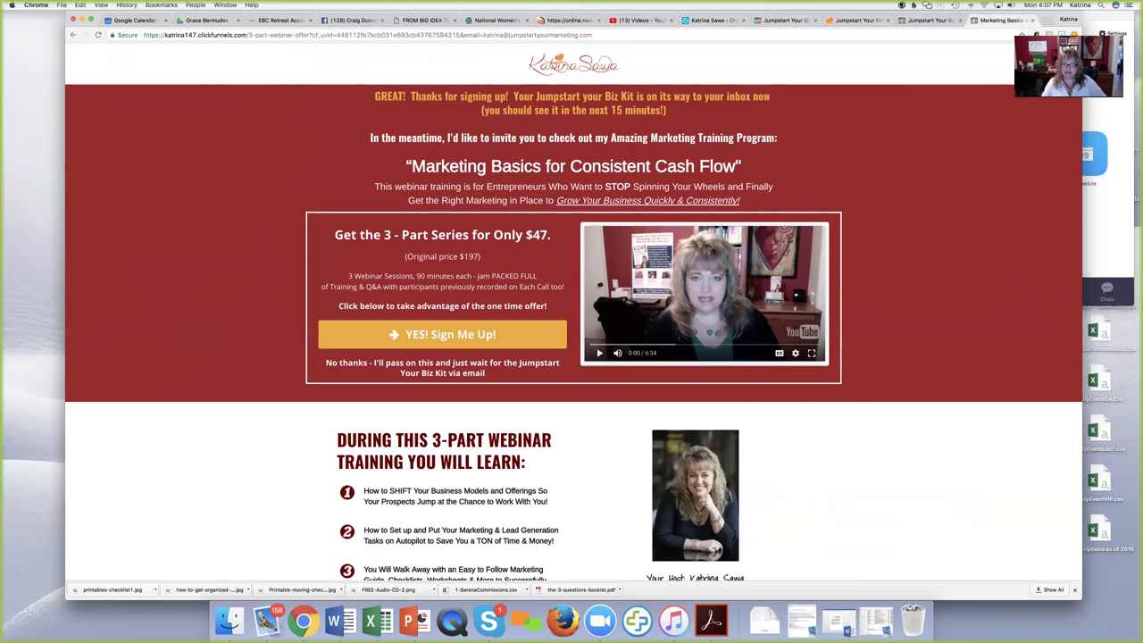
# Go back to the website and open its Events page in the page editor.
pyautogui.click(858, 20)
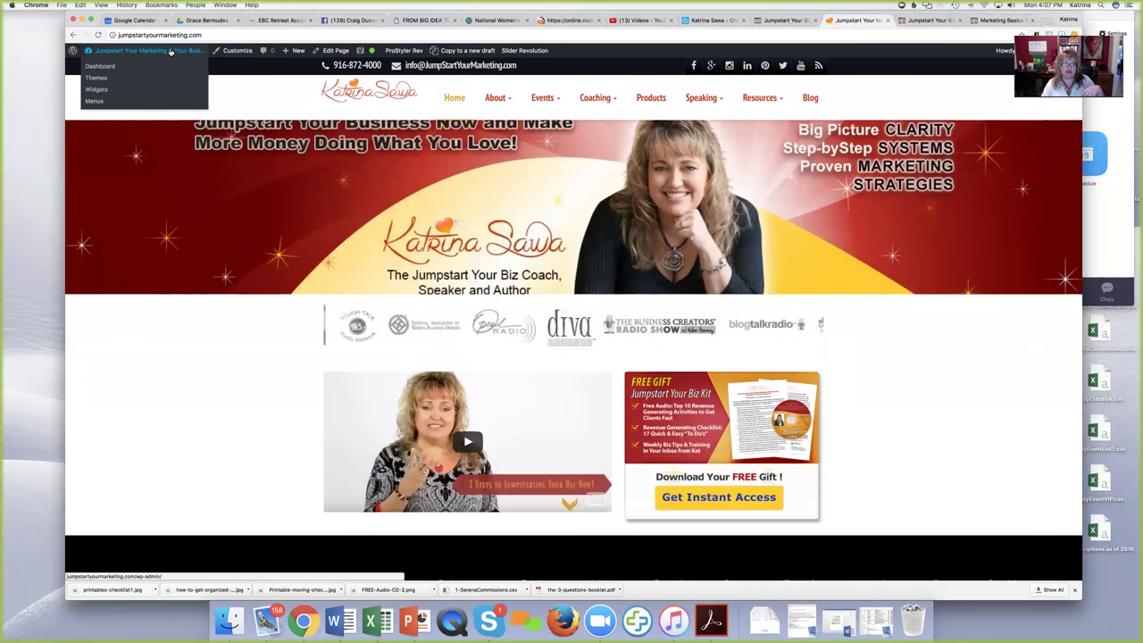
pyautogui.click(338, 51)
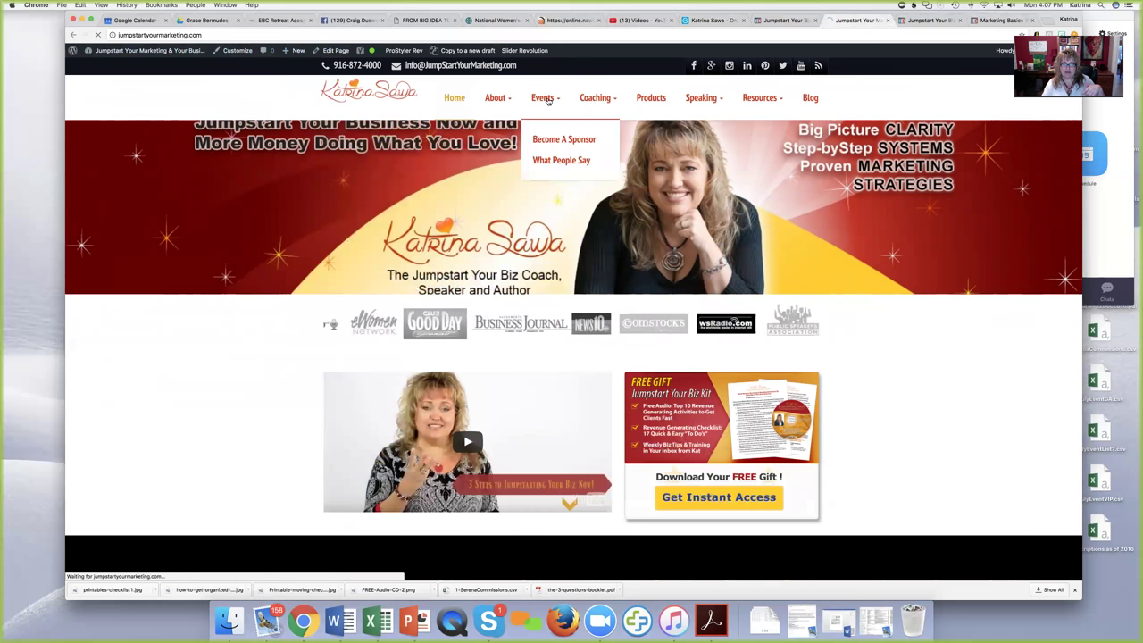
pyautogui.click(547, 99)
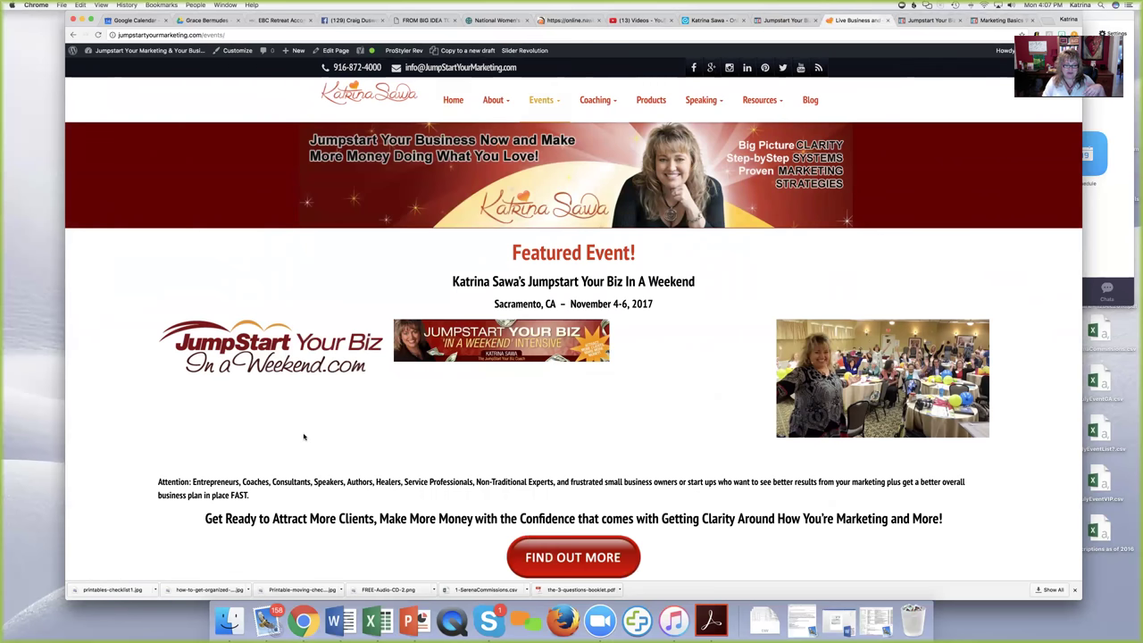
pyautogui.click(328, 52)
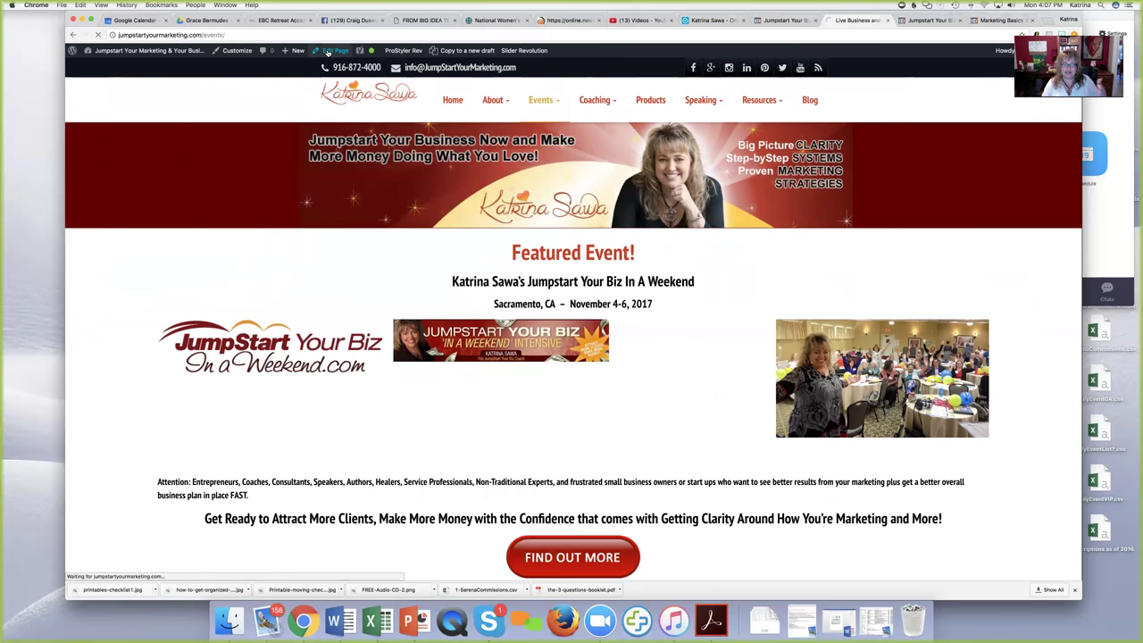
pyautogui.scroll(-1, 328, 52)
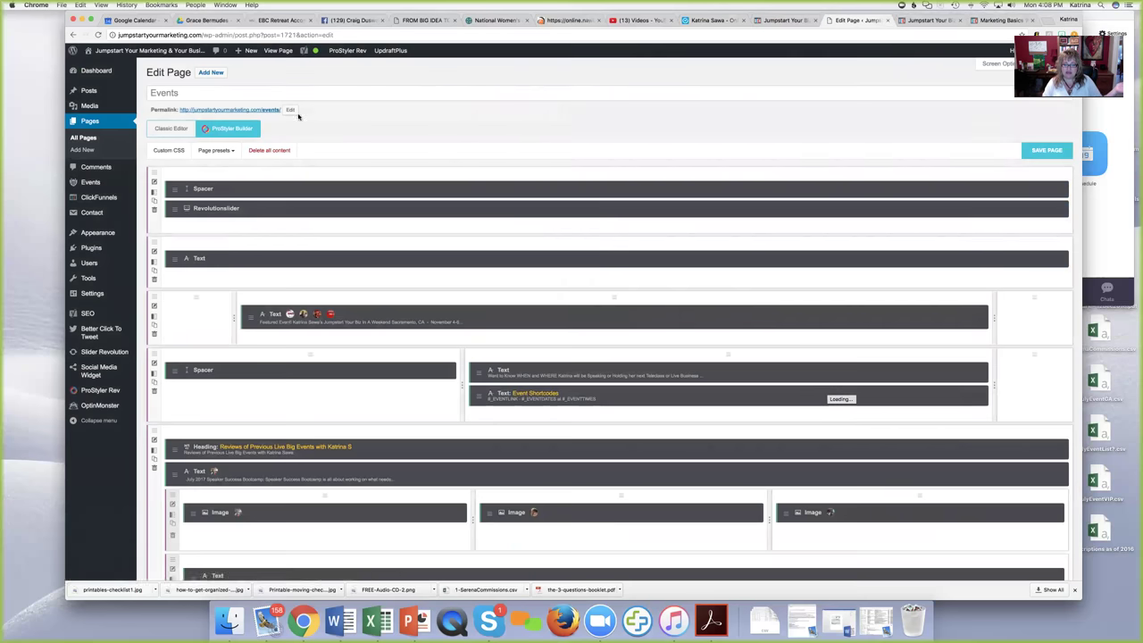
# Look over the Events page layout and open the settings of the text element containing the featured event.
pyautogui.scroll(-10, 676, 235)
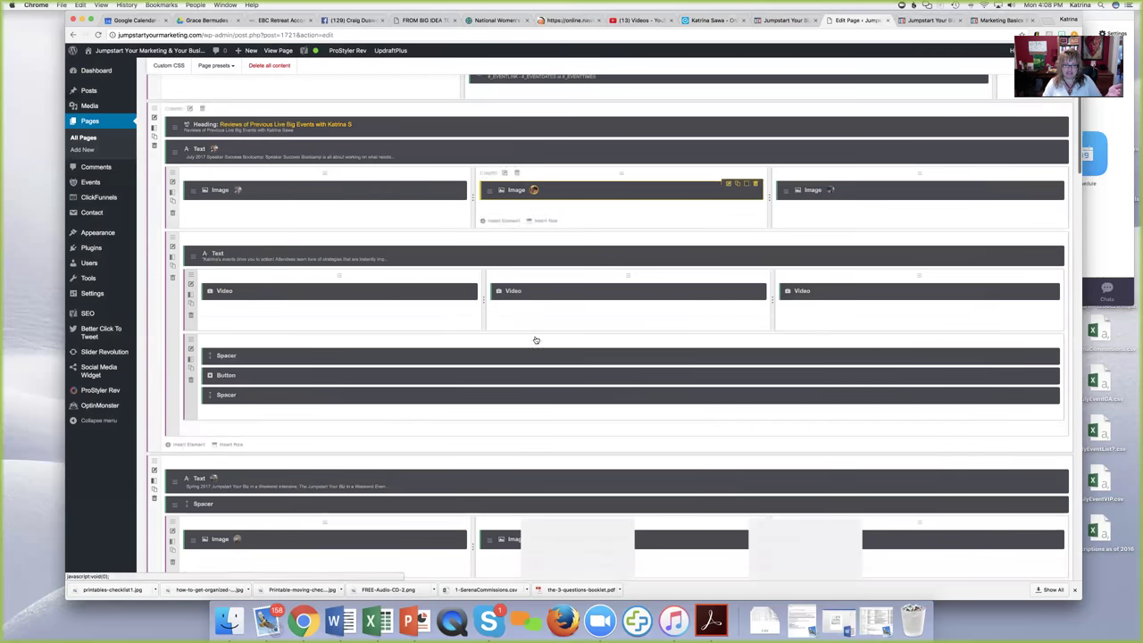
pyautogui.scroll(-10, 535, 340)
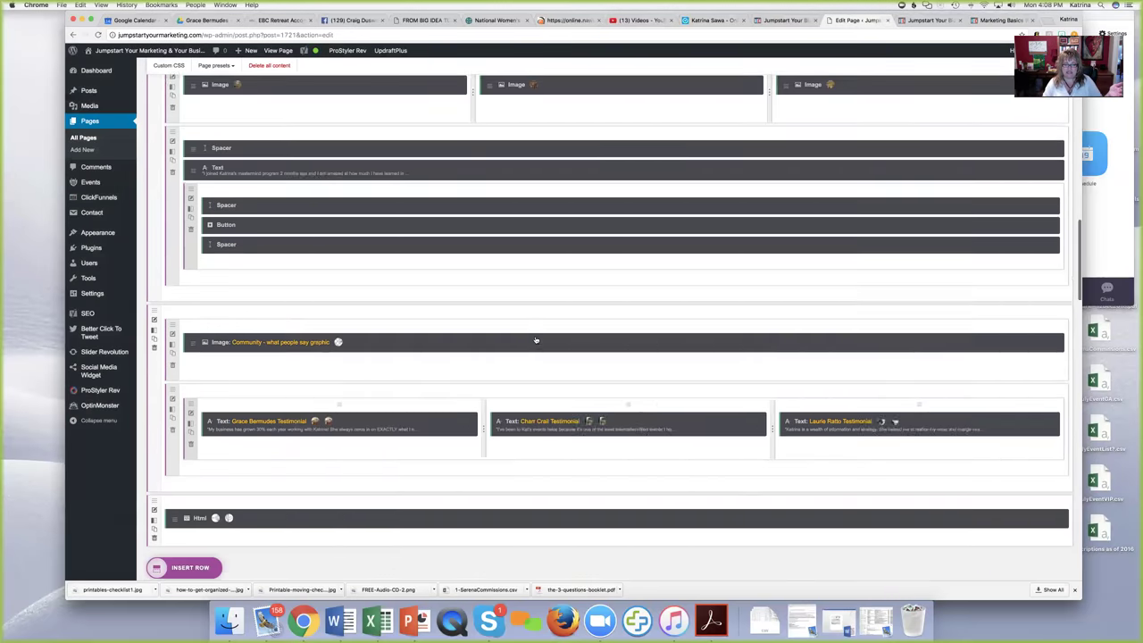
pyautogui.scroll(15, 536, 339)
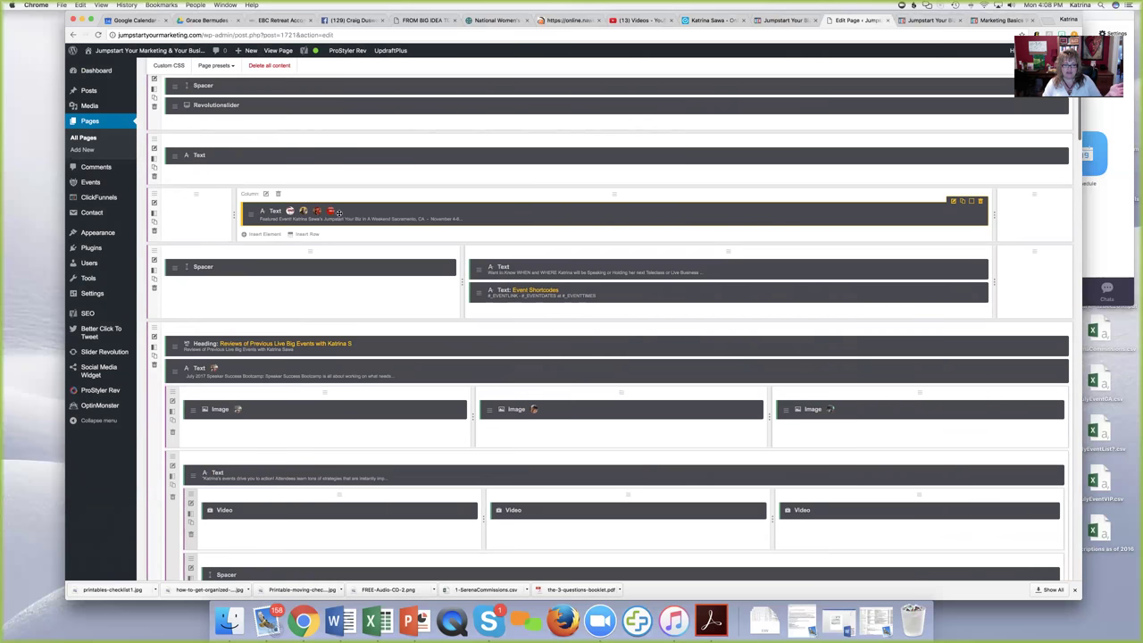
pyautogui.click(952, 205)
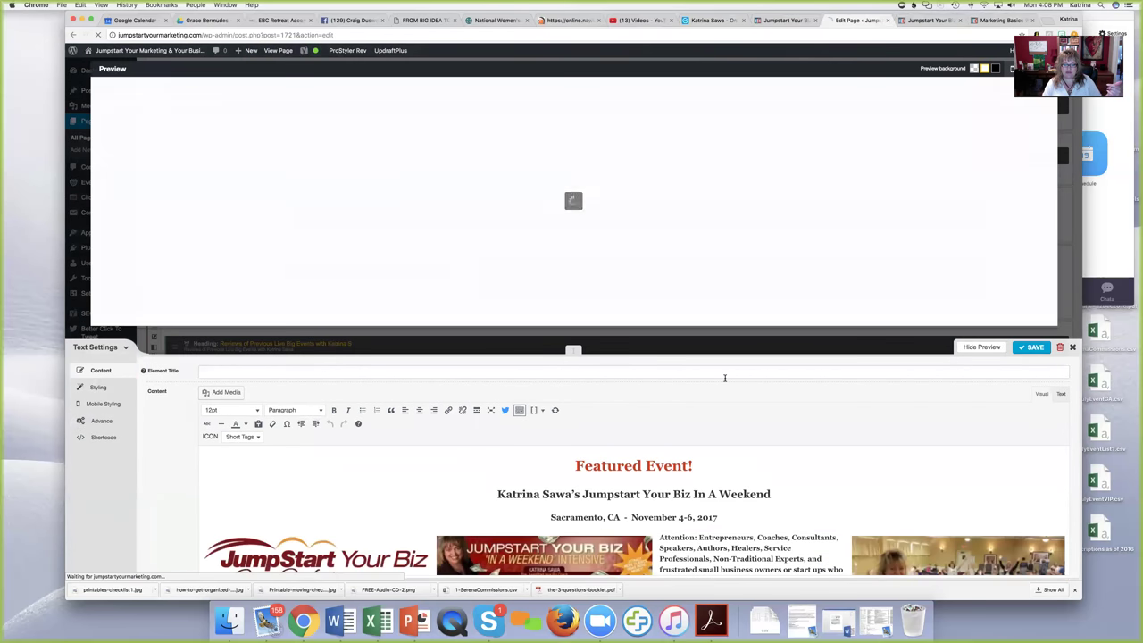
# Insert line breaks so the intensive banner sits below the JumpStart Your Biz logo and the "Attention" paragraph starts below the banner.
pyautogui.scroll(-1, 724, 378)
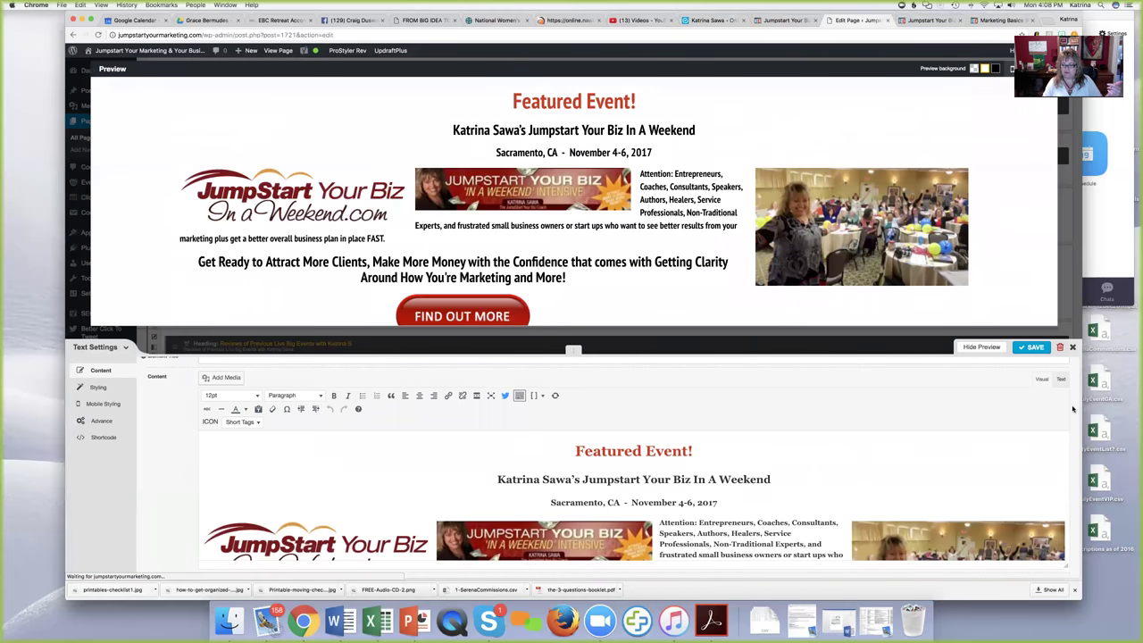
pyautogui.scroll(-5, 743, 438)
pyautogui.scroll(2, 744, 438)
pyautogui.click(744, 438)
pyautogui.scroll(1, 744, 439)
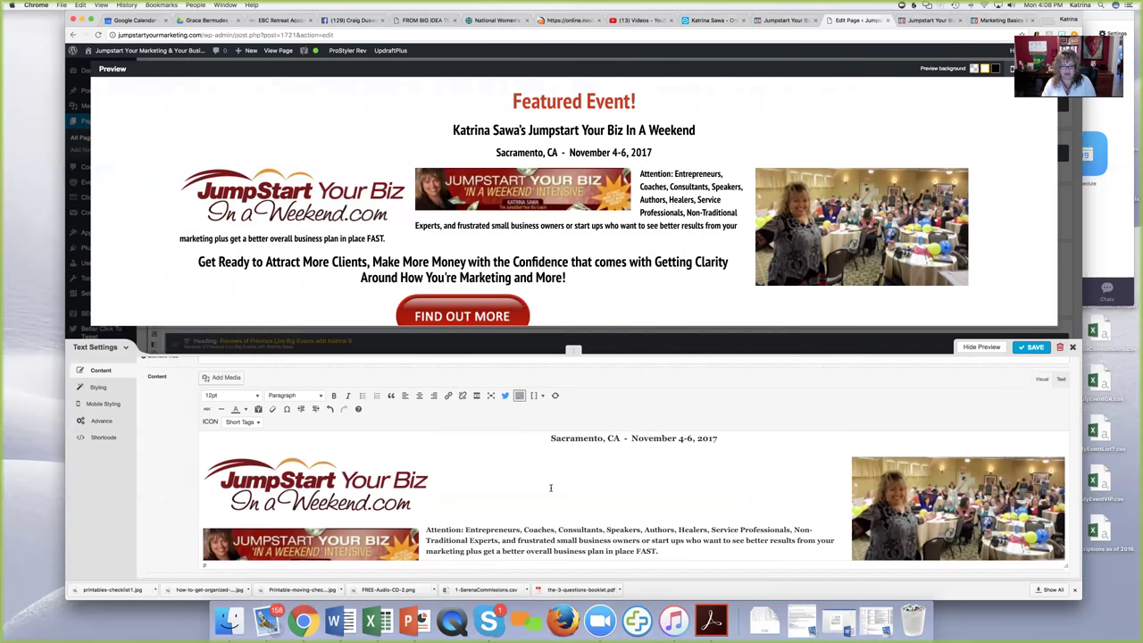
pyautogui.scroll(-1, 550, 486)
pyautogui.scroll(-1, 437, 503)
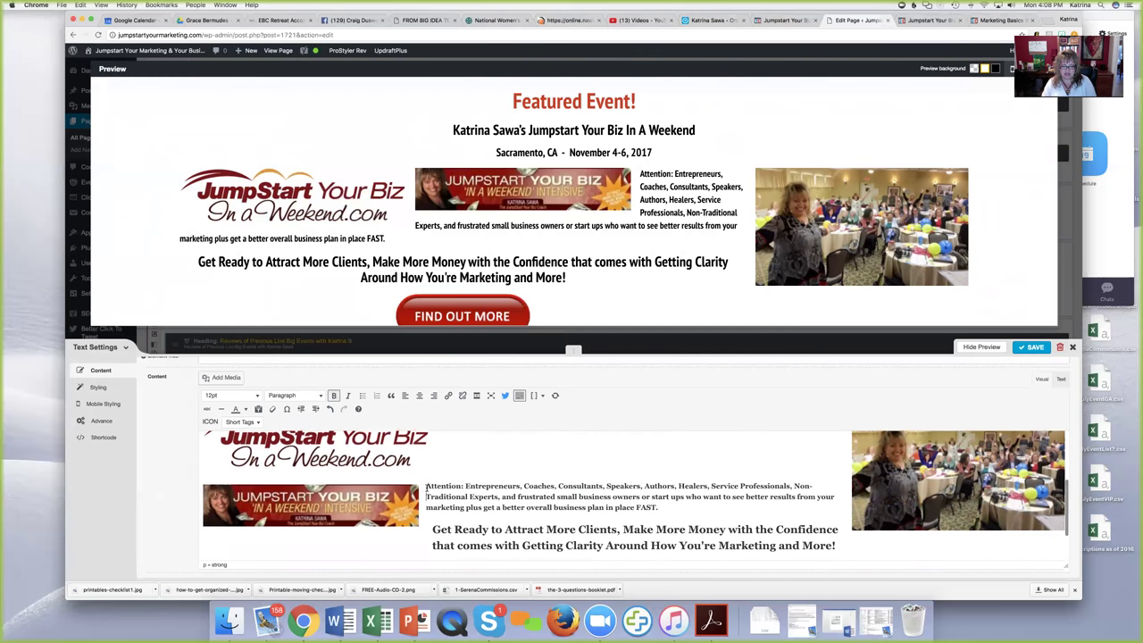
pyautogui.press('Return')
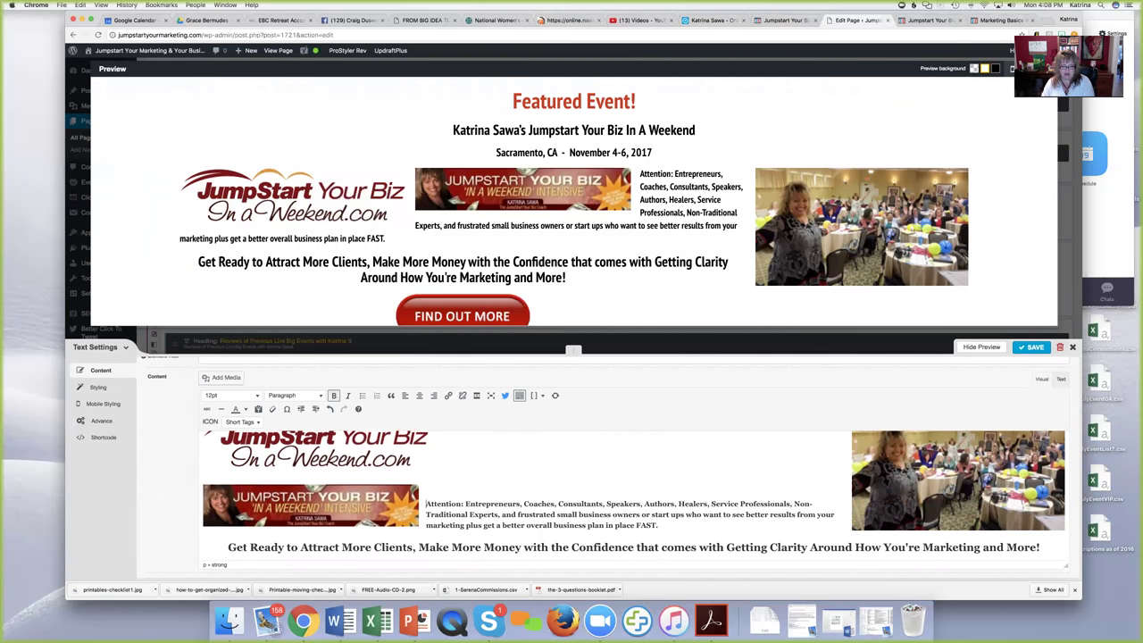
pyautogui.press('Return')
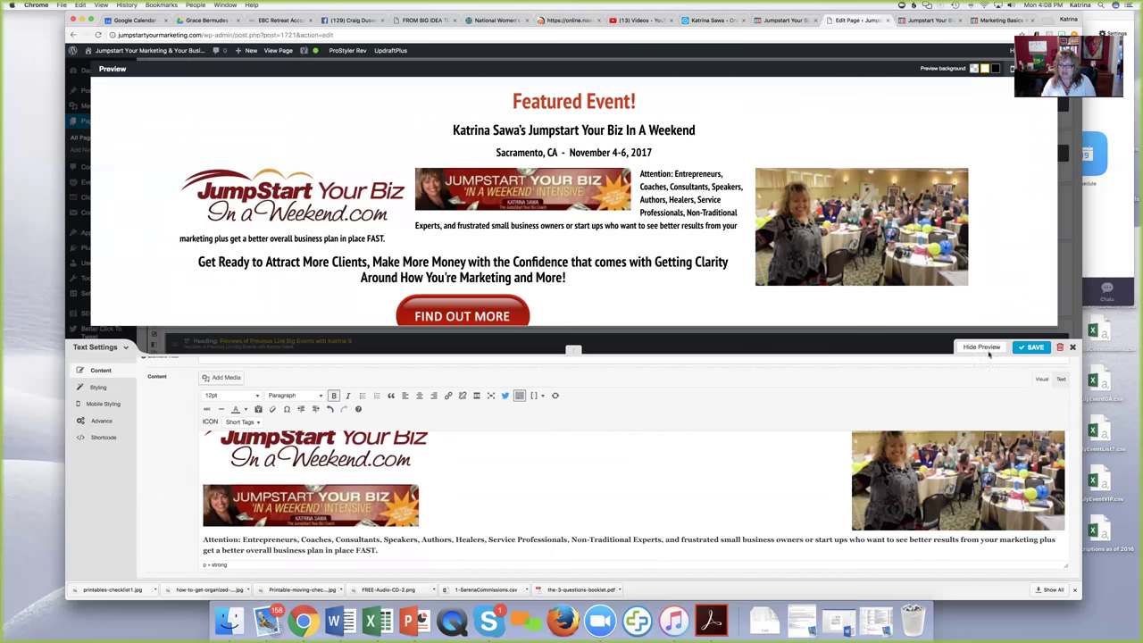
# Save the edited featured event text element and the Events page.
pyautogui.click(1029, 347)
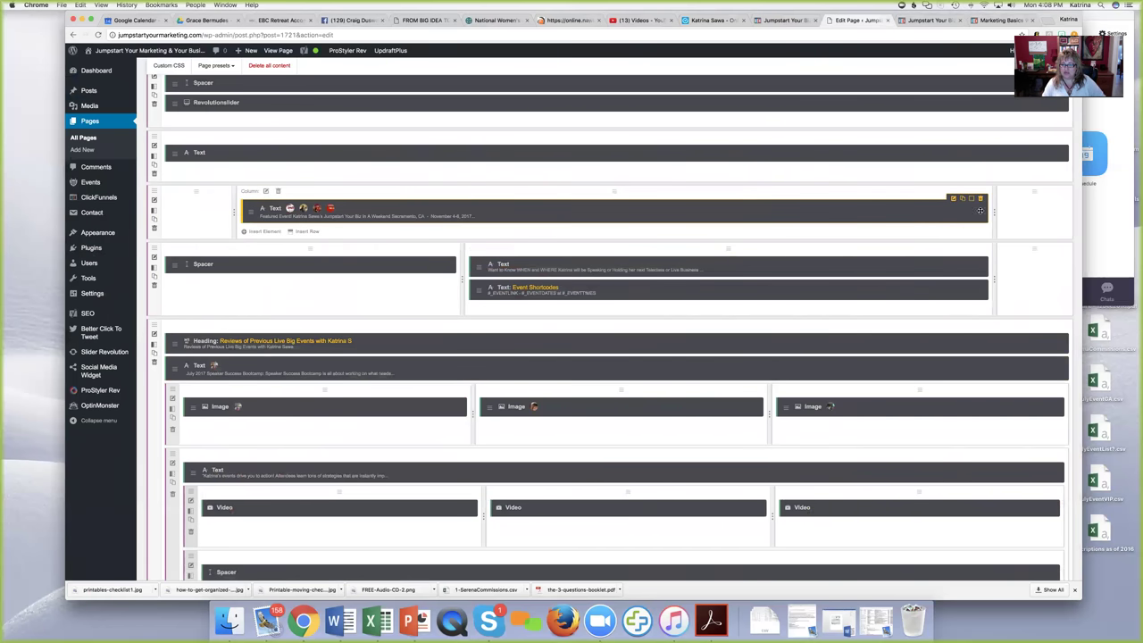
pyautogui.scroll(3, 972, 206)
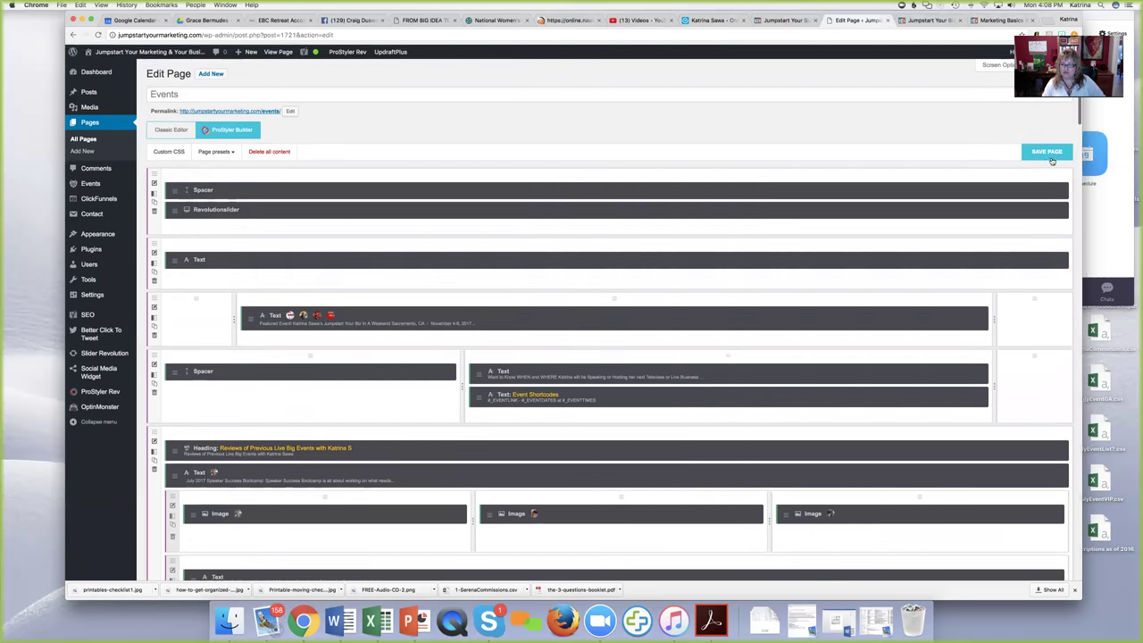
pyautogui.click(1046, 150)
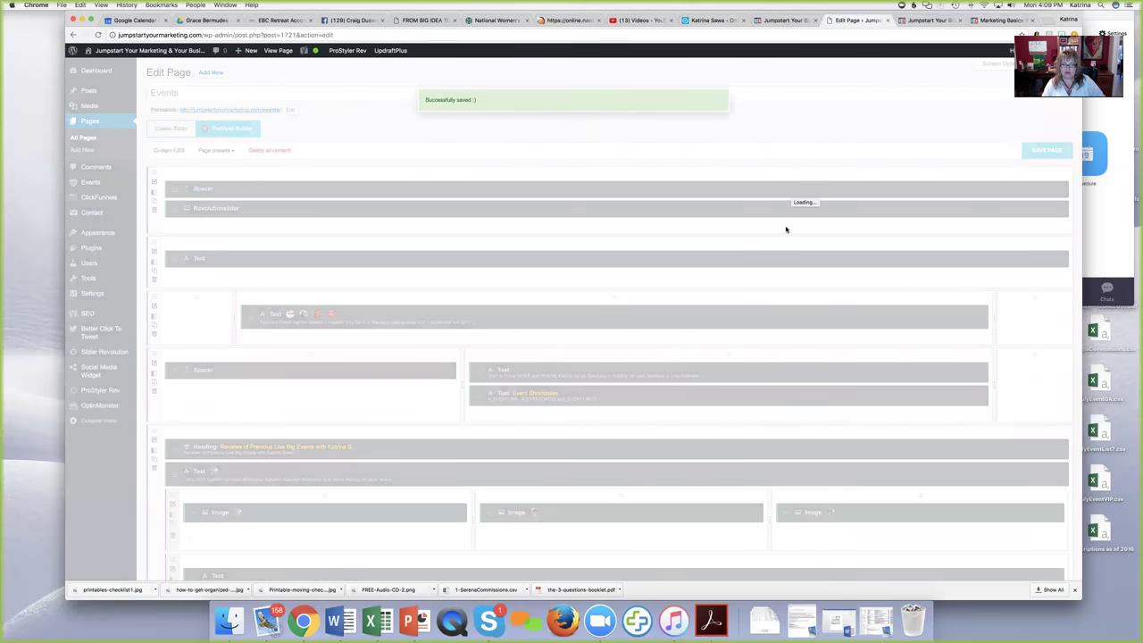
# Preview the changed Events page and check the featured event section, event calendar and reviews of previous events.
pyautogui.scroll(-8, 903, 289)
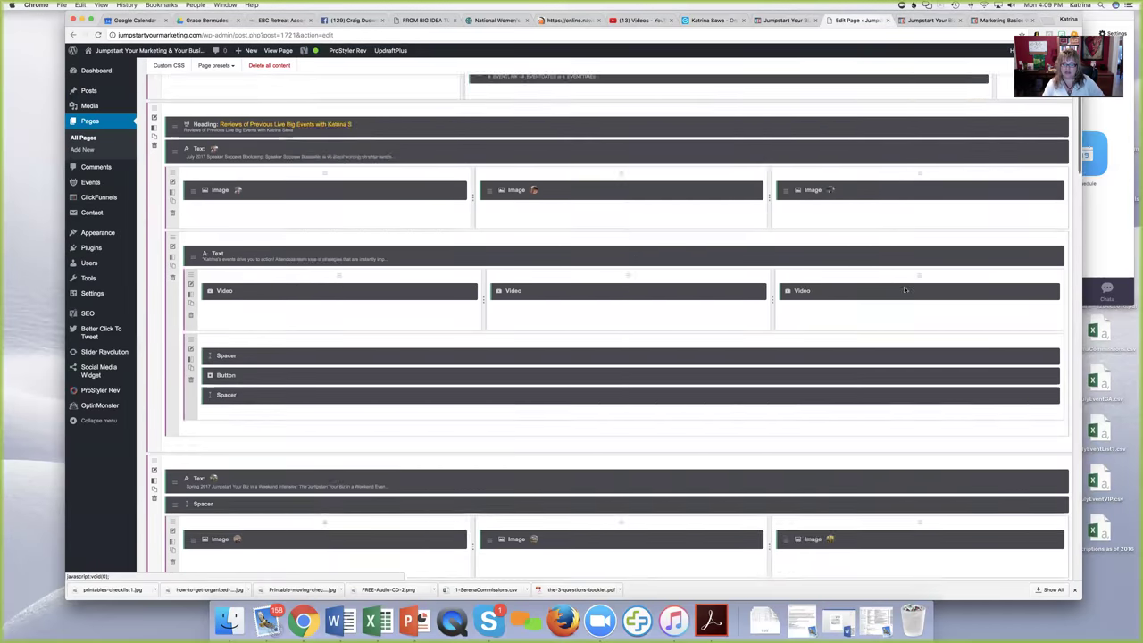
pyautogui.scroll(-15, 903, 289)
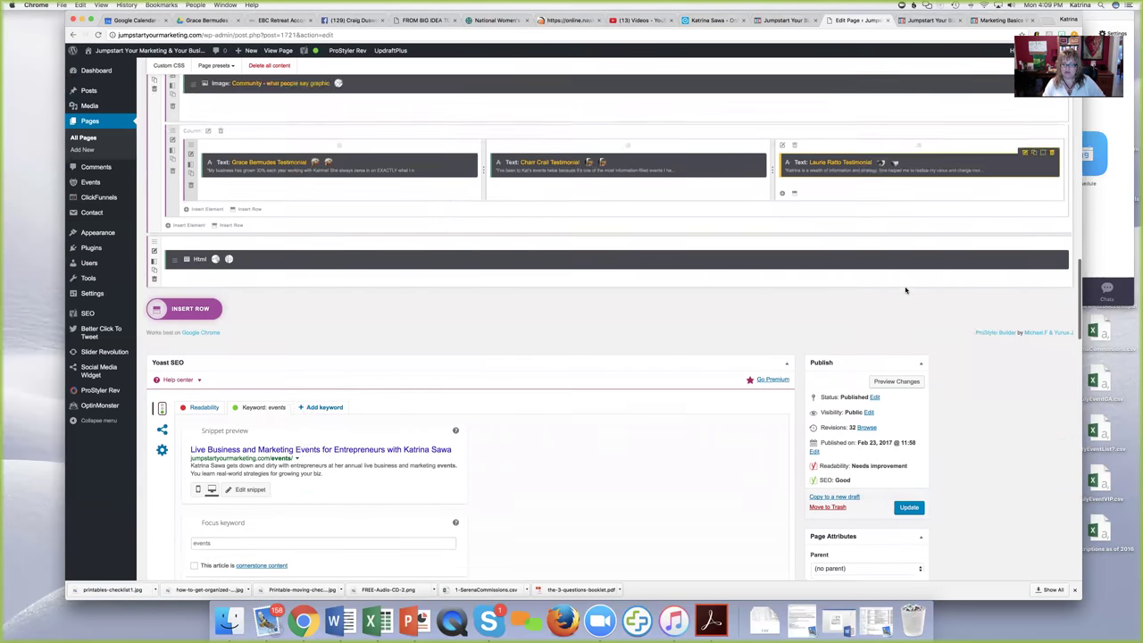
pyautogui.scroll(-2, 905, 290)
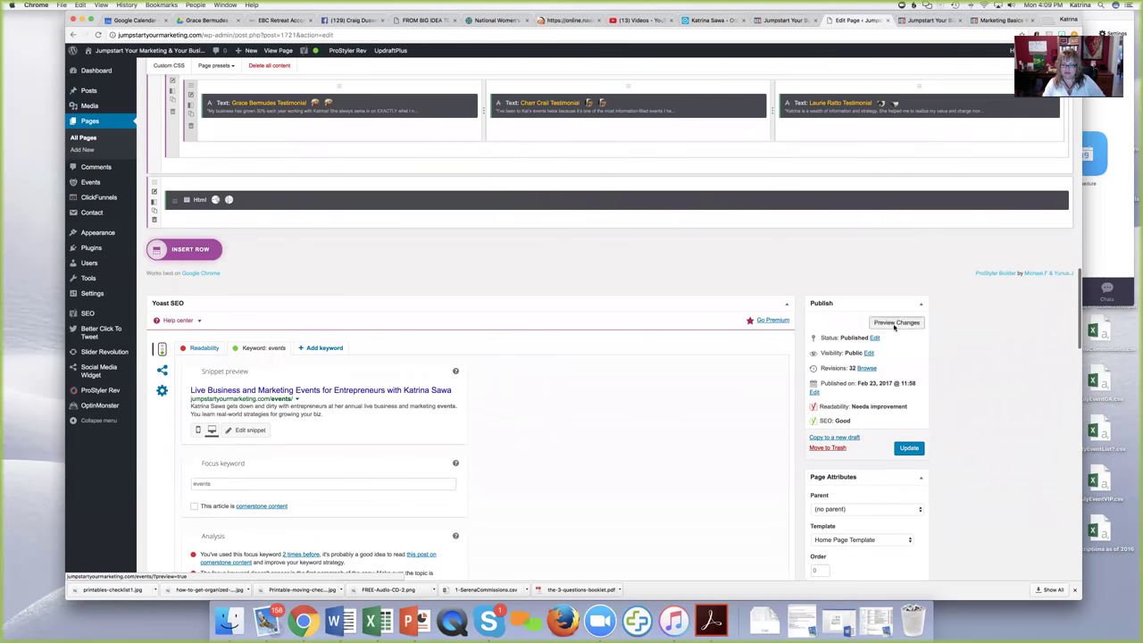
pyautogui.click(895, 324)
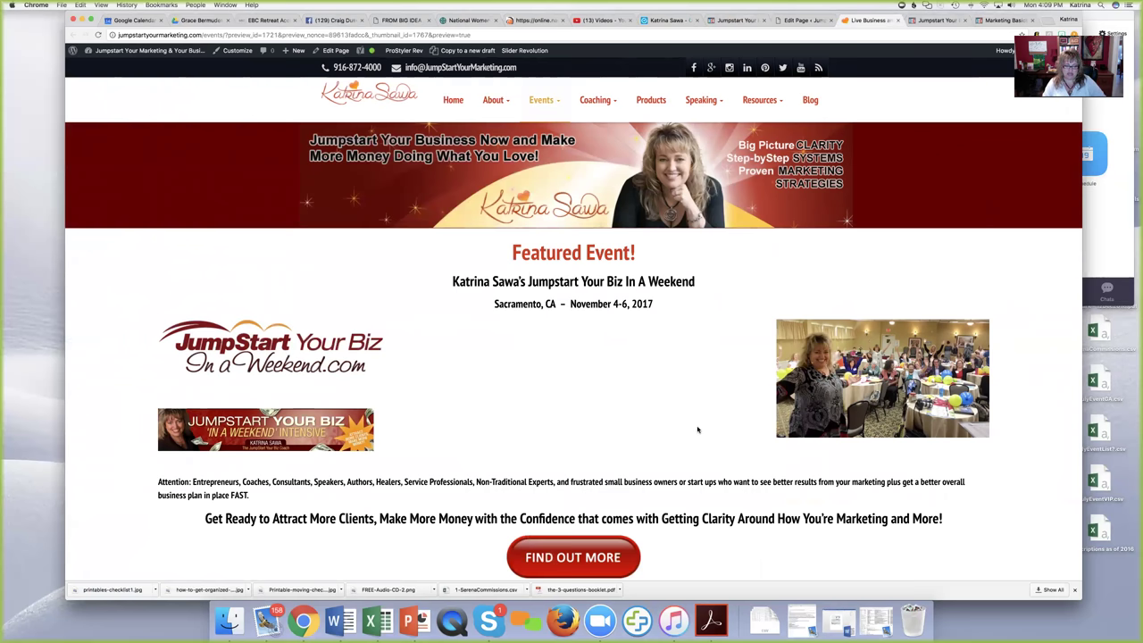
pyautogui.scroll(-3, 697, 430)
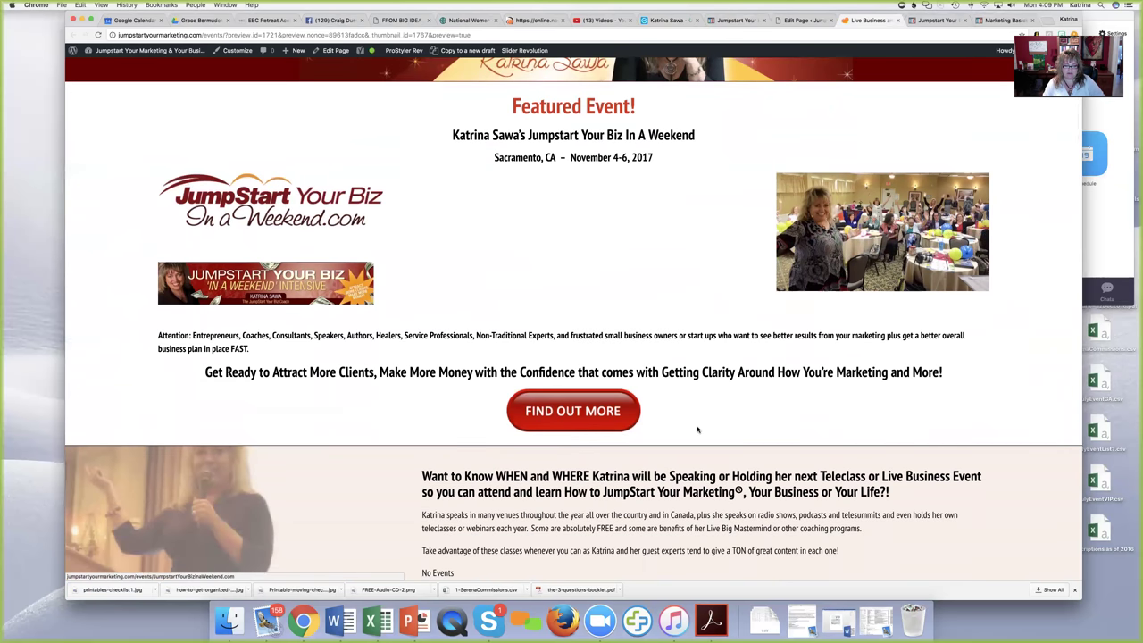
pyautogui.scroll(1, 697, 429)
pyautogui.scroll(-10, 697, 430)
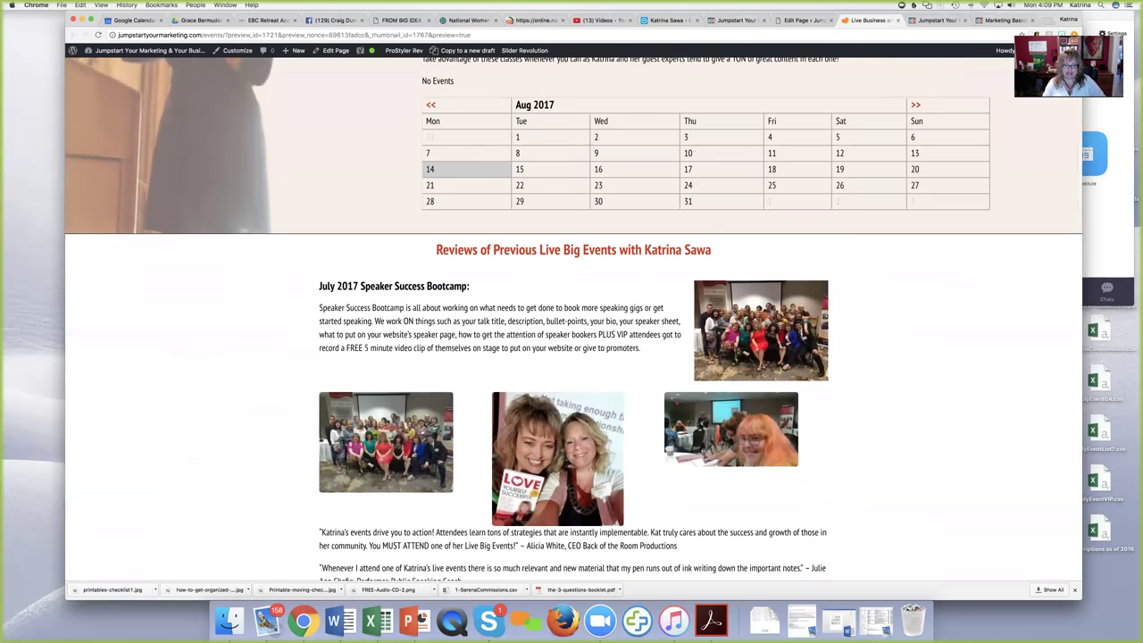
# Return from the Events page preview to the WordPress editor and create a new post titled "New Page Test".
pyautogui.scroll(15, 698, 430)
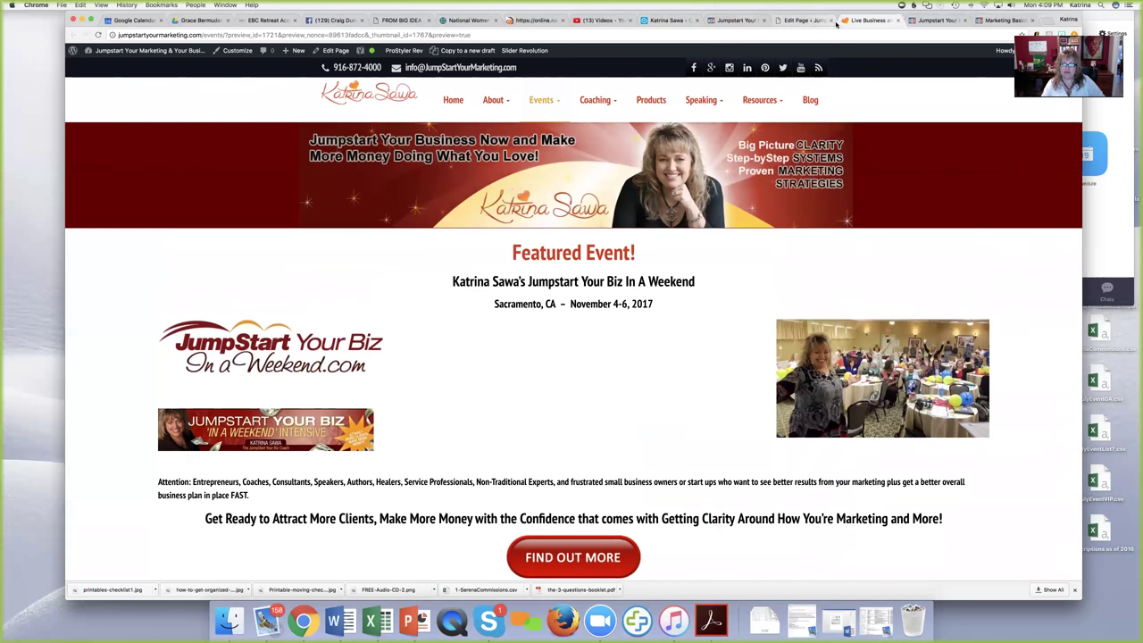
pyautogui.click(807, 21)
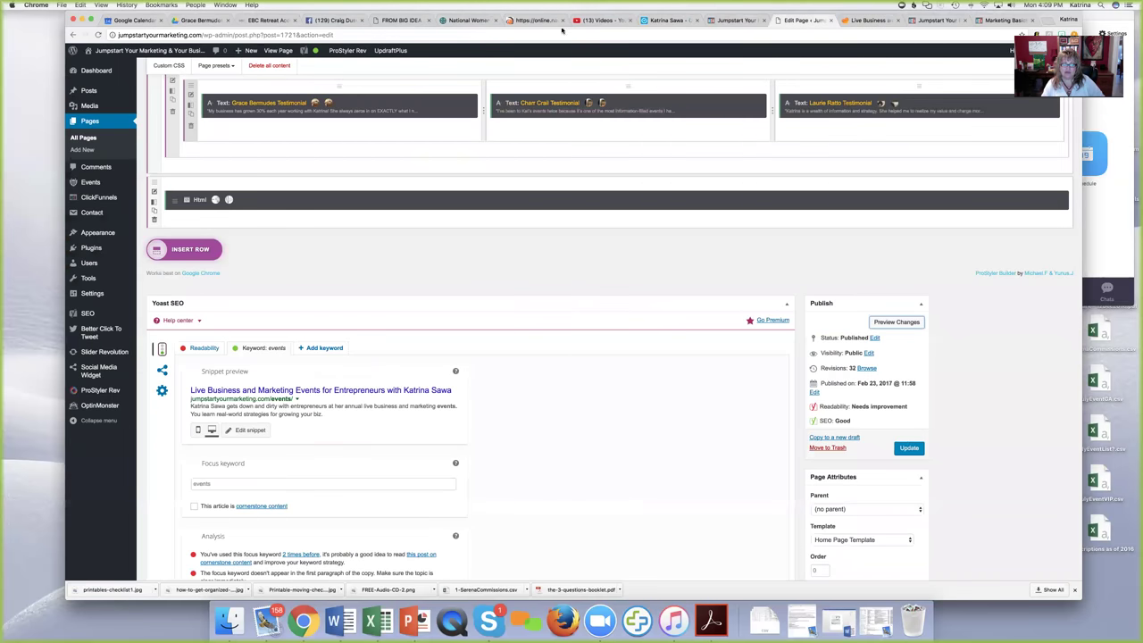
pyautogui.click(83, 139)
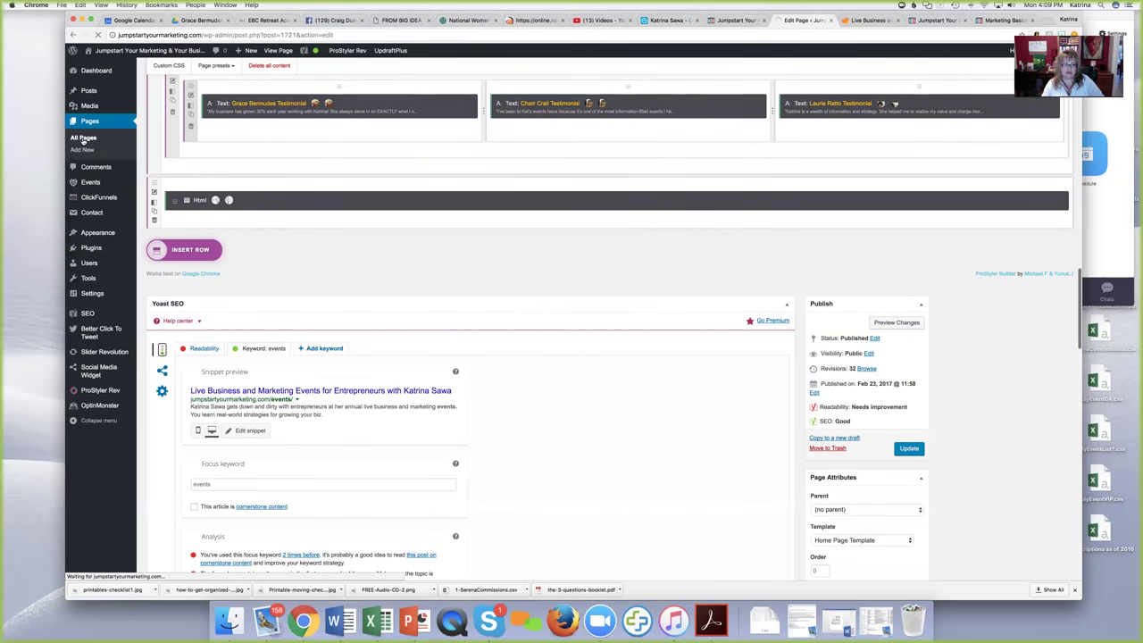
pyautogui.click(248, 52)
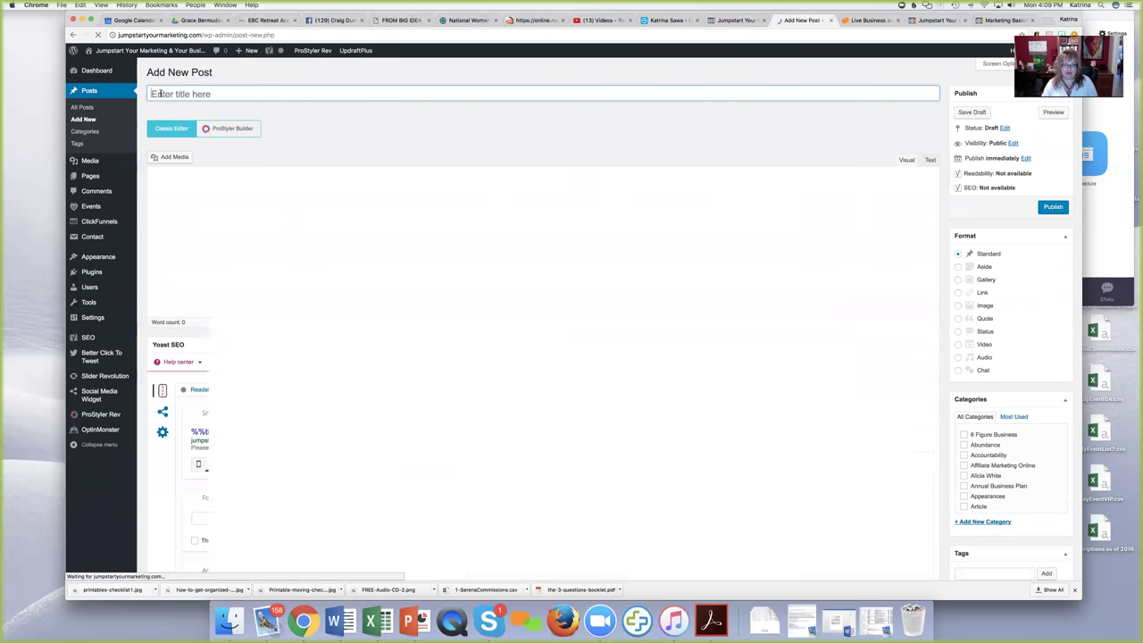
pyautogui.write('New')
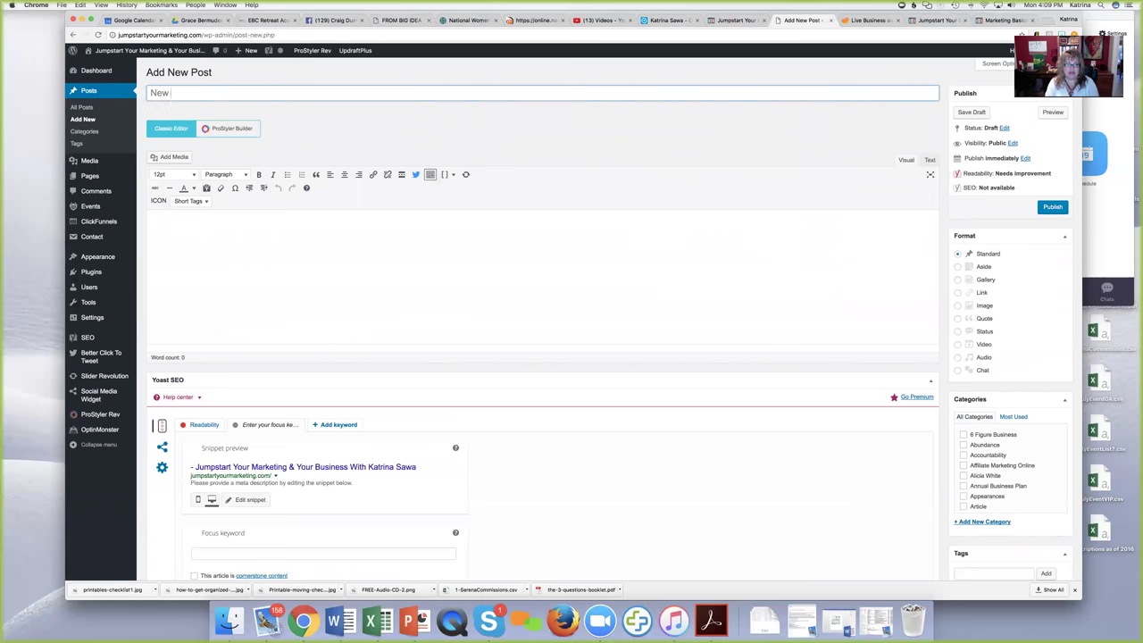
pyautogui.write(' Page Teest')
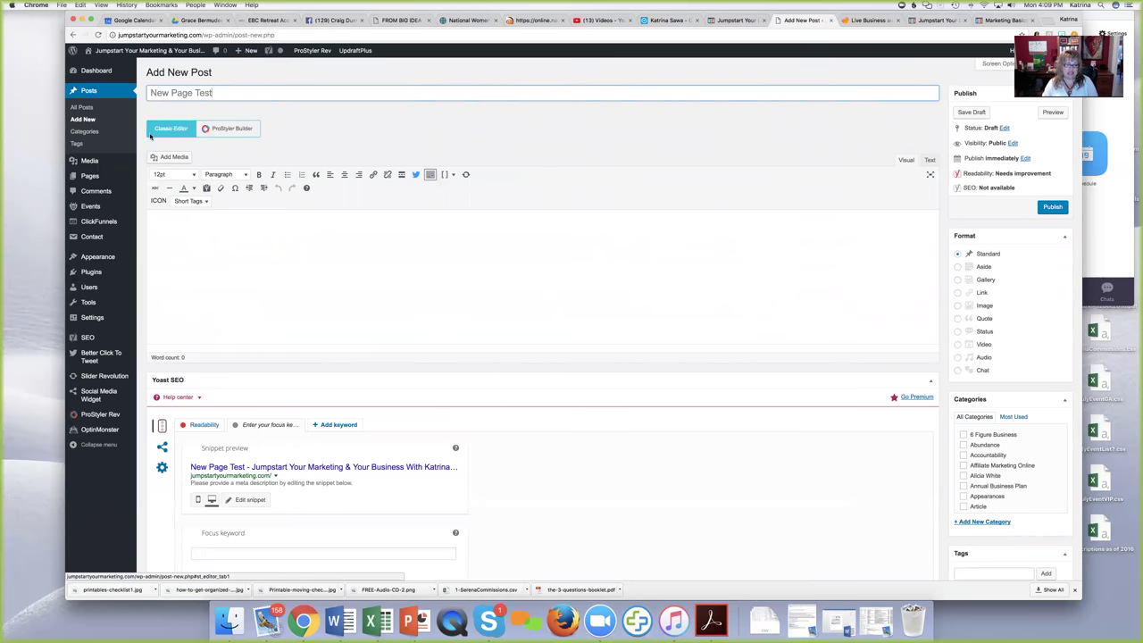
# Write "Heading here", "subheading here", "text" and "bullets" as separate lines in the post body, making the last line a bulleted item.
pyautogui.click(166, 225)
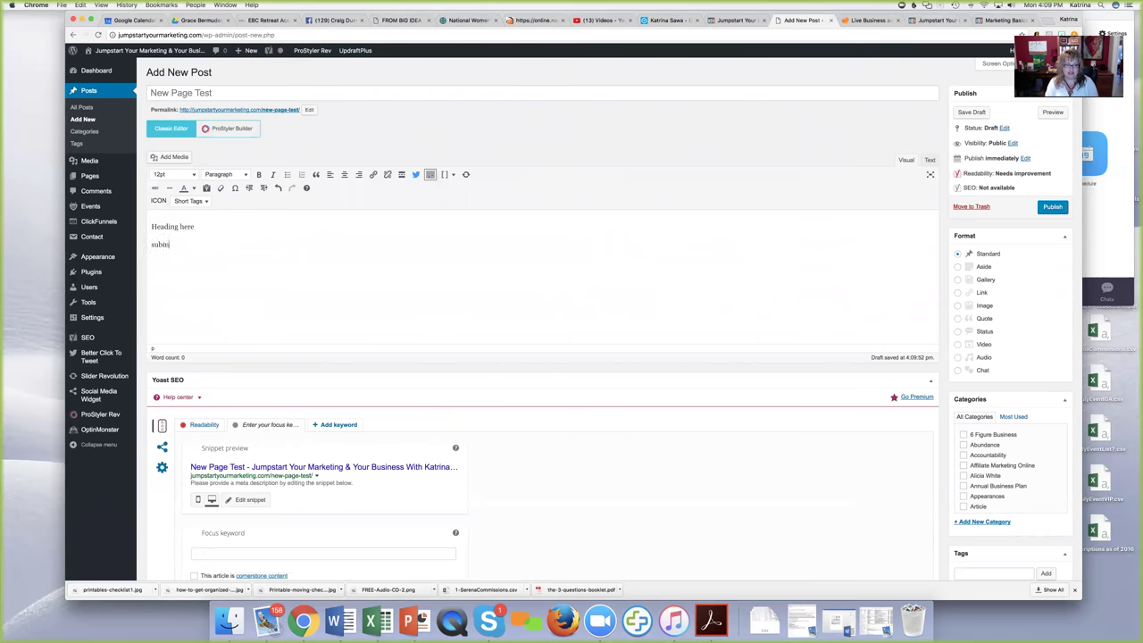
pyautogui.write('eading her')
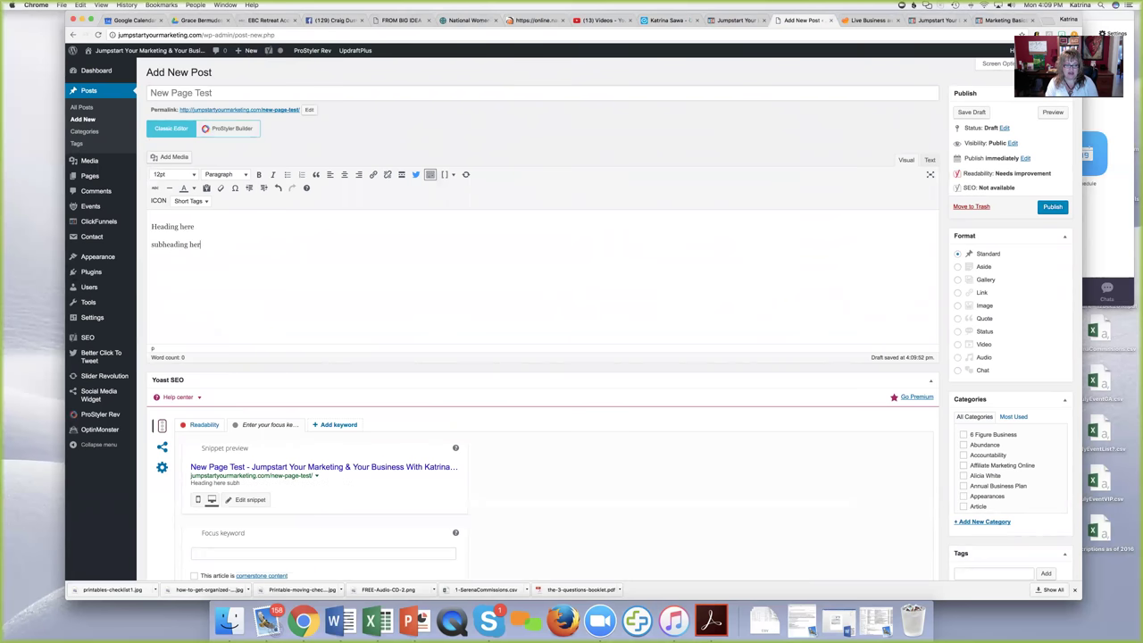
pyautogui.press('BackSpace')
pyautogui.press('BackSpace')
pyautogui.write('xt')
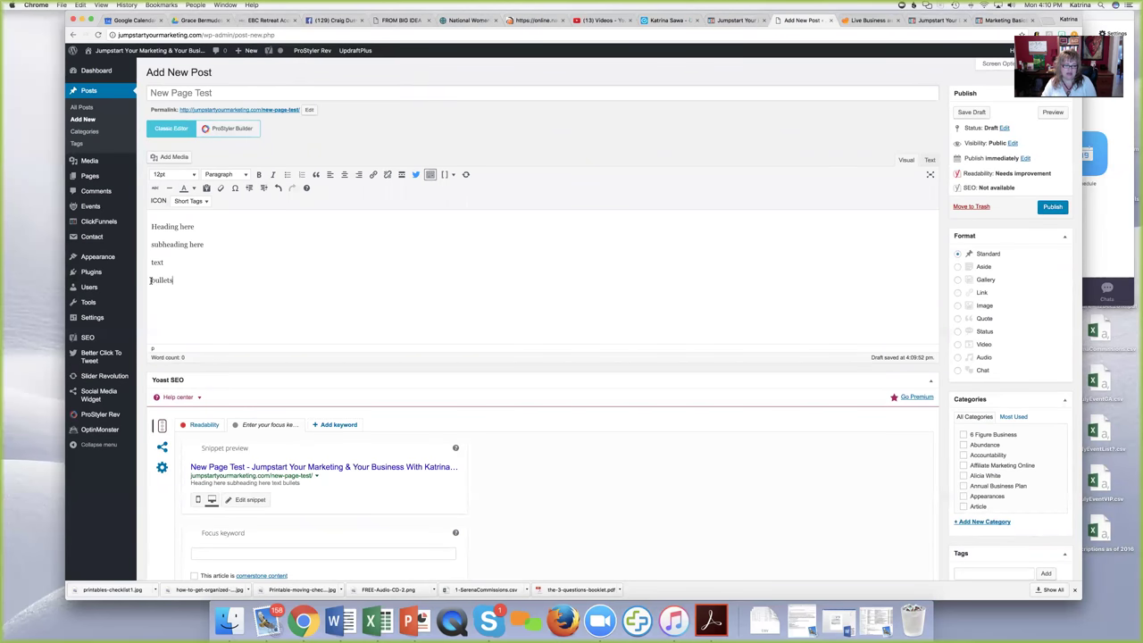
pyautogui.click(287, 174)
# Format "Heading here" as Heading 1 and give "subheading here" a smaller heading style, leaving "text" as a normal paragraph.
pyautogui.moveTo(198, 226); pyautogui.dragTo(140, 226)
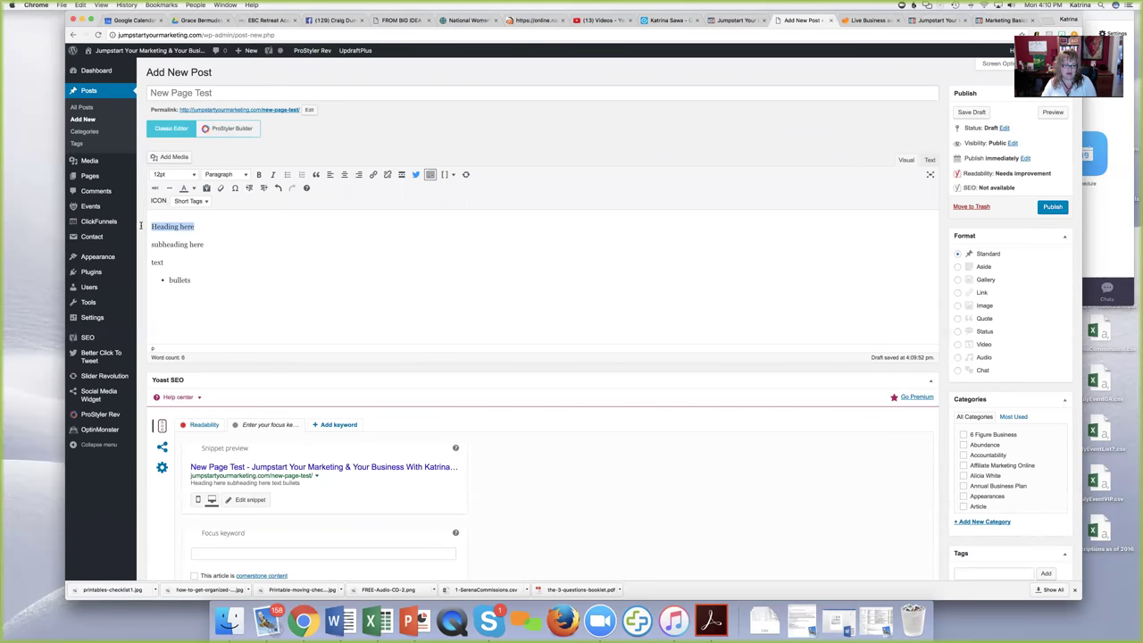
pyautogui.click(241, 175)
pyautogui.click(241, 210)
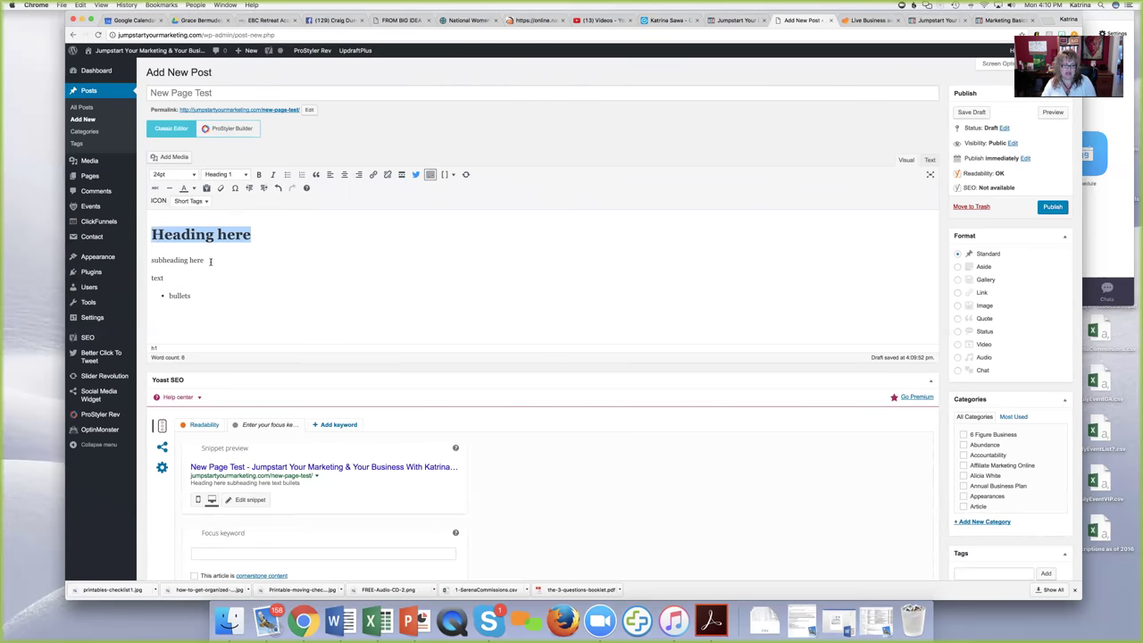
pyautogui.moveTo(210, 261); pyautogui.dragTo(148, 260)
pyautogui.click(239, 175)
pyautogui.click(249, 248)
pyautogui.click(174, 283)
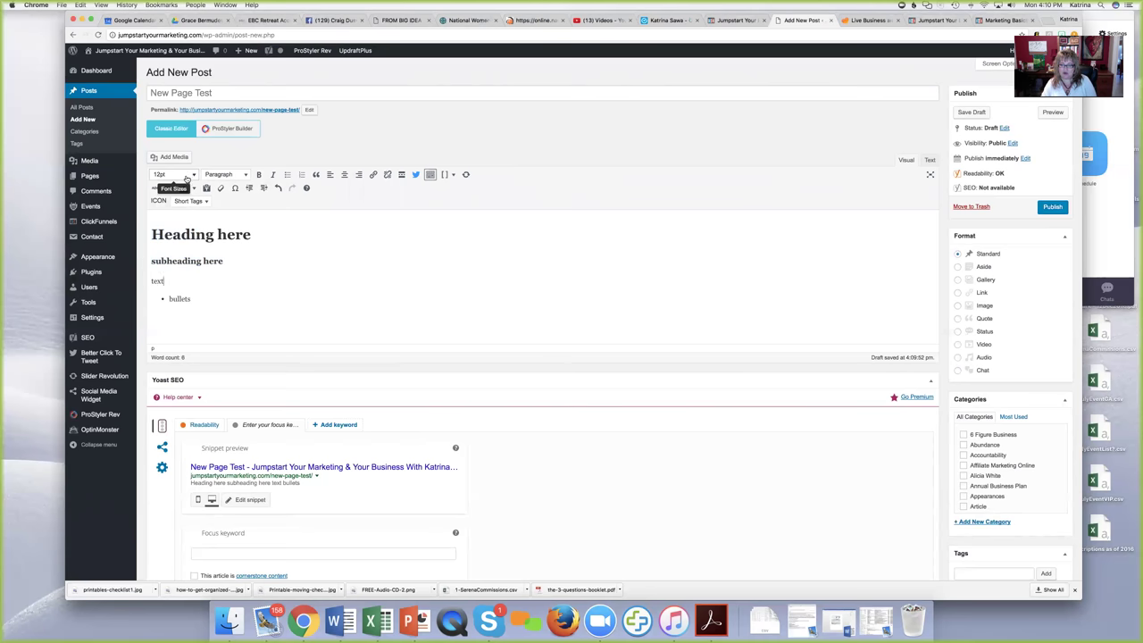
pyautogui.click(197, 331)
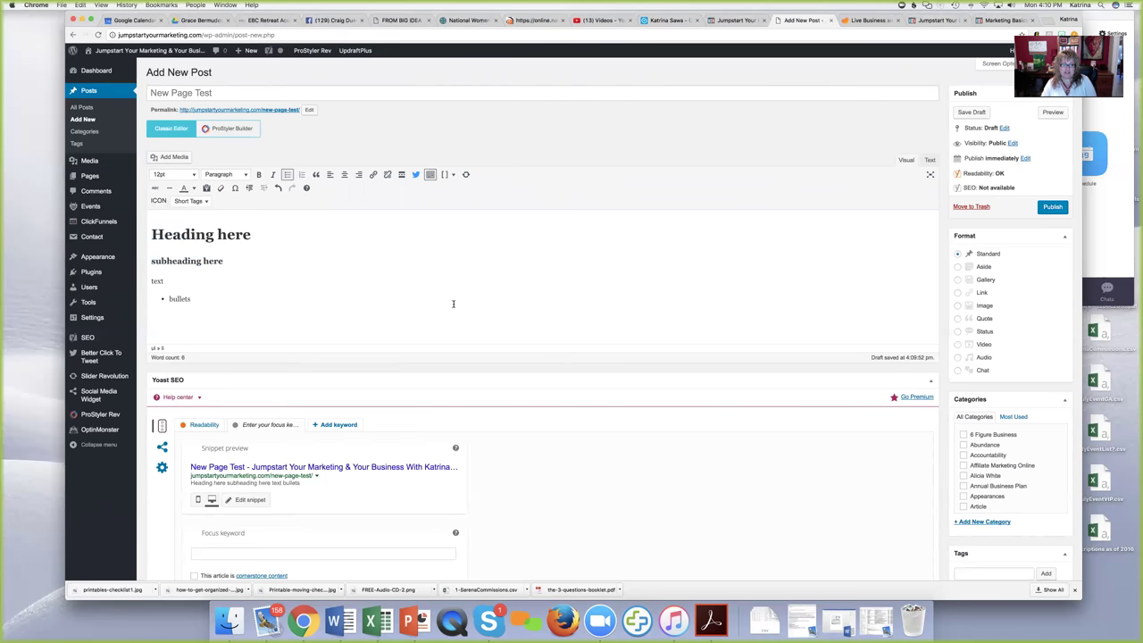
# Preview the draft post, look over its headings, text, bullet and comment area, and close the preview.
pyautogui.click(1055, 114)
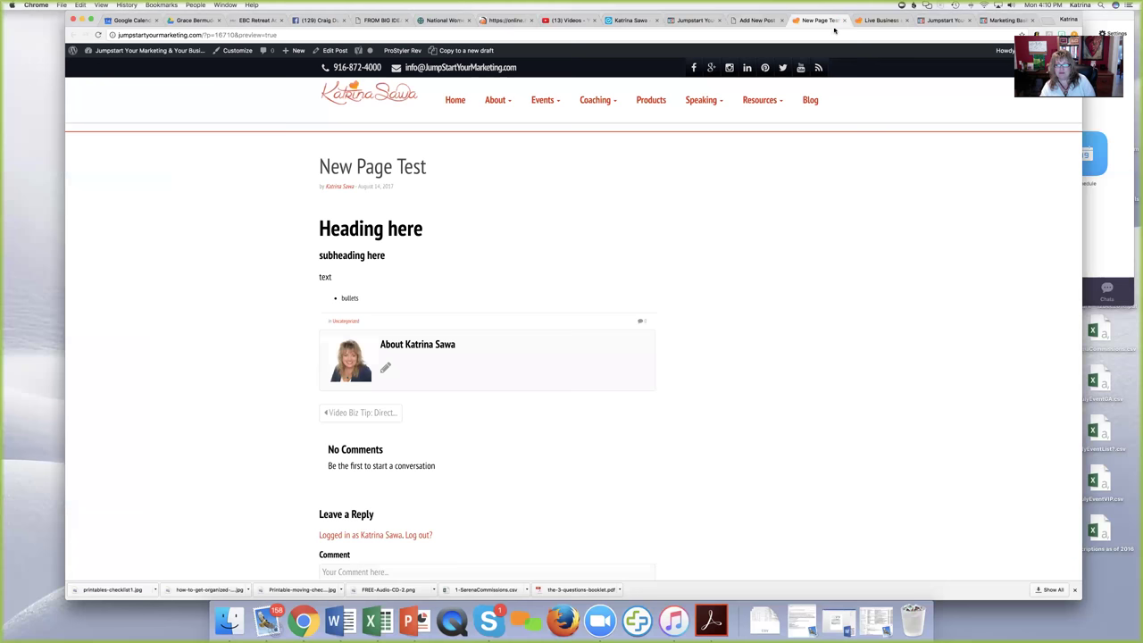
pyautogui.moveTo(319, 231); pyautogui.dragTo(378, 299)
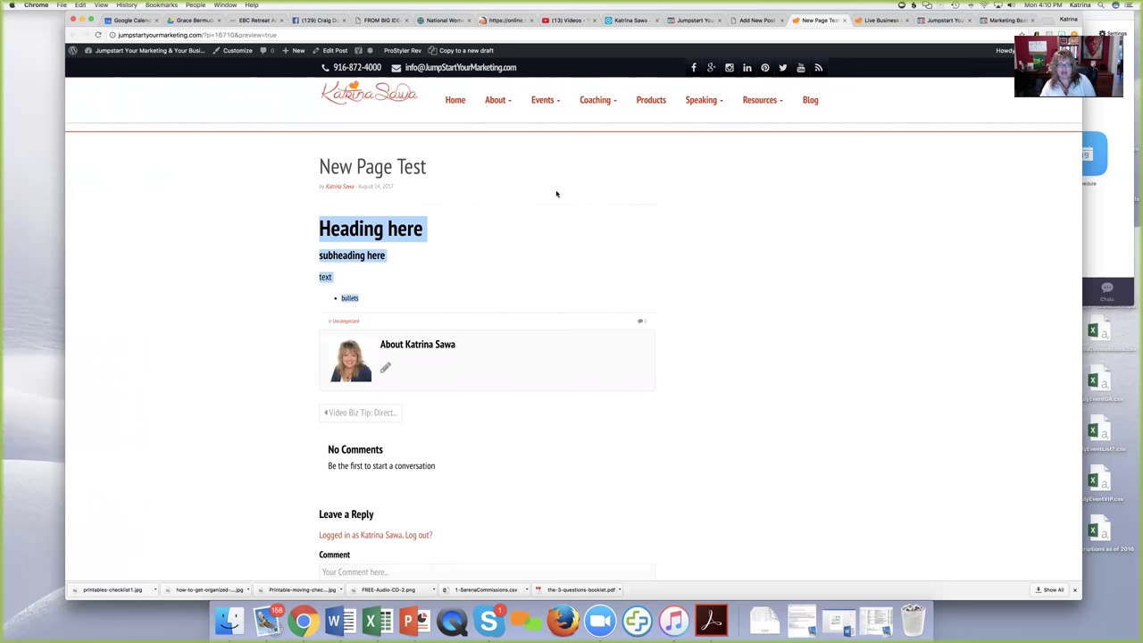
pyautogui.scroll(-5, 561, 203)
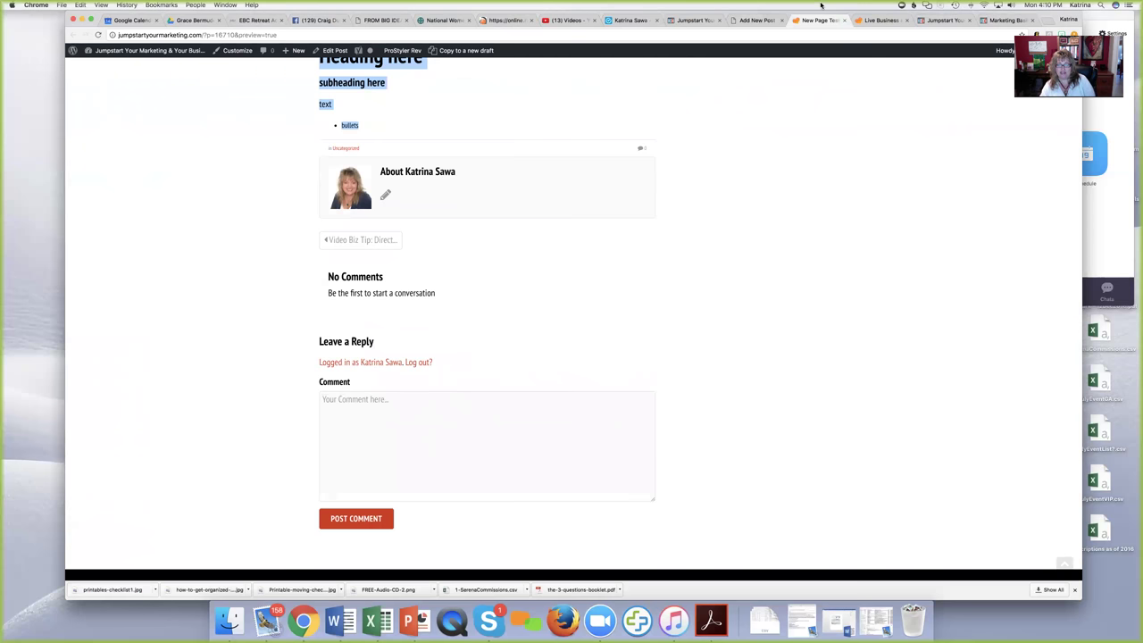
pyautogui.press('super+w')
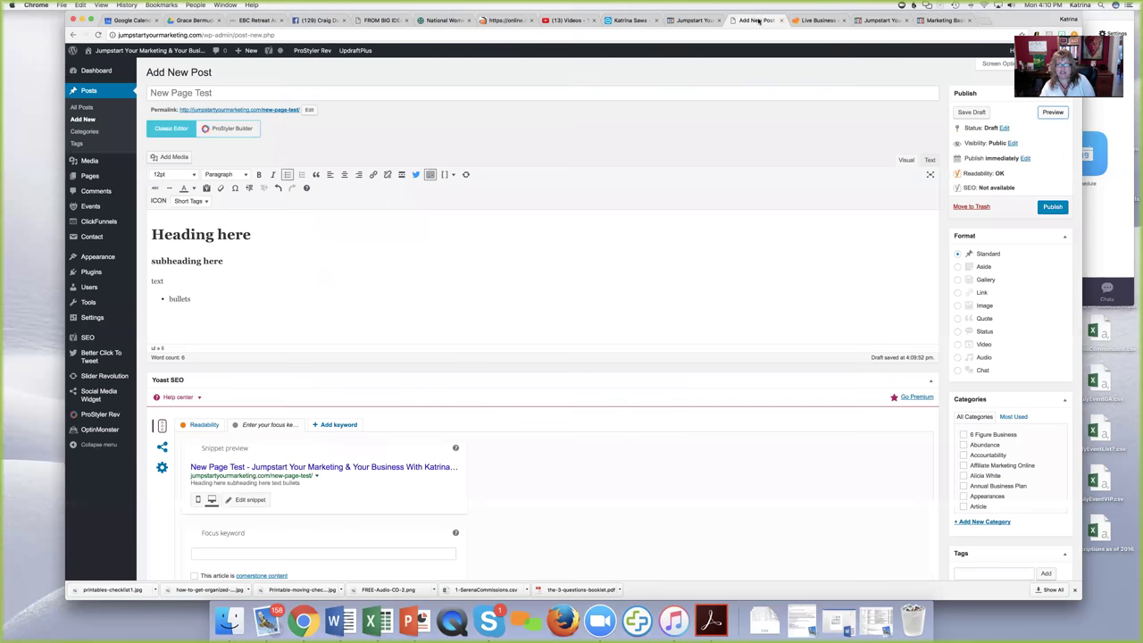
# Turn on the Hide Post Header option for the test post, and move the post to the trash, leaving the editor.
pyautogui.scroll(-3, 741, 402)
pyautogui.scroll(-5, 741, 402)
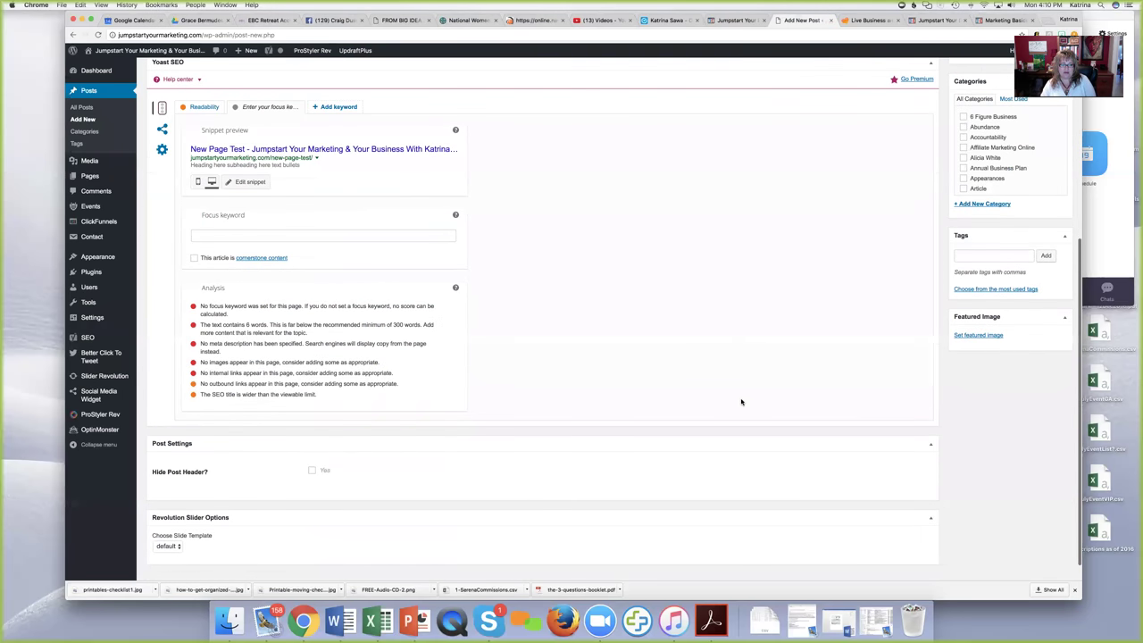
pyautogui.scroll(-1, 741, 401)
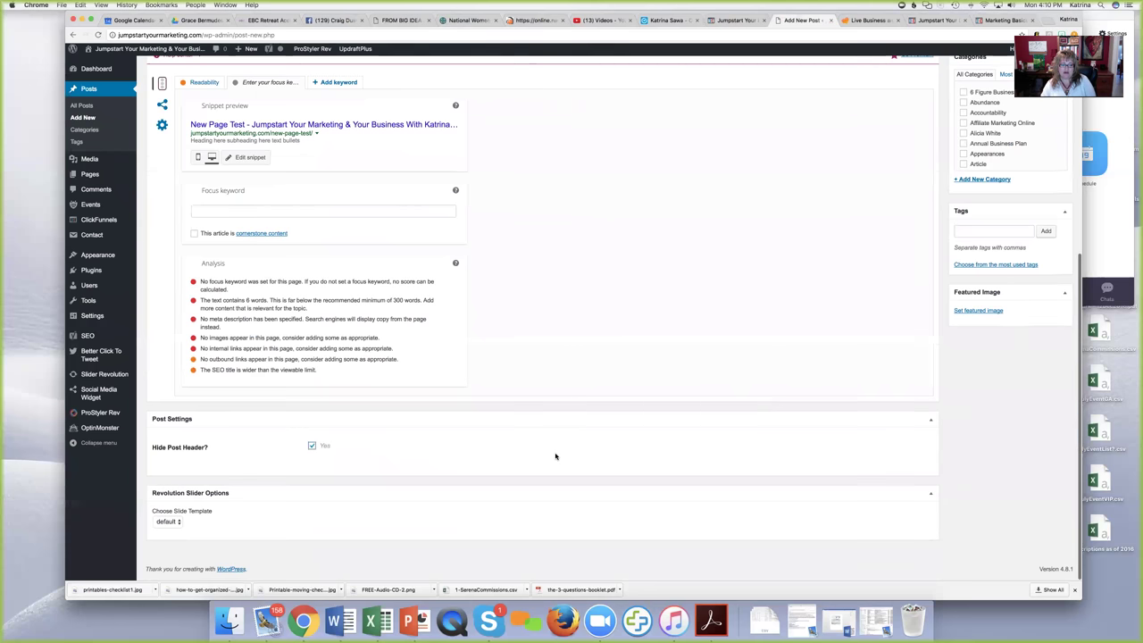
pyautogui.scroll(10, 555, 456)
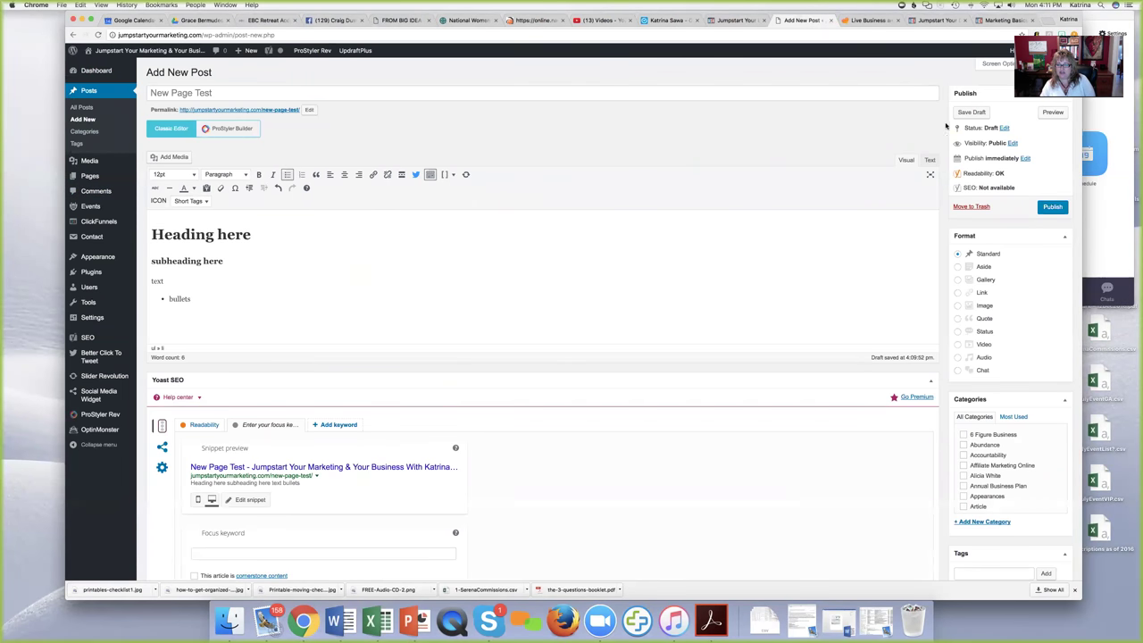
pyautogui.click(980, 207)
pyautogui.click(637, 197)
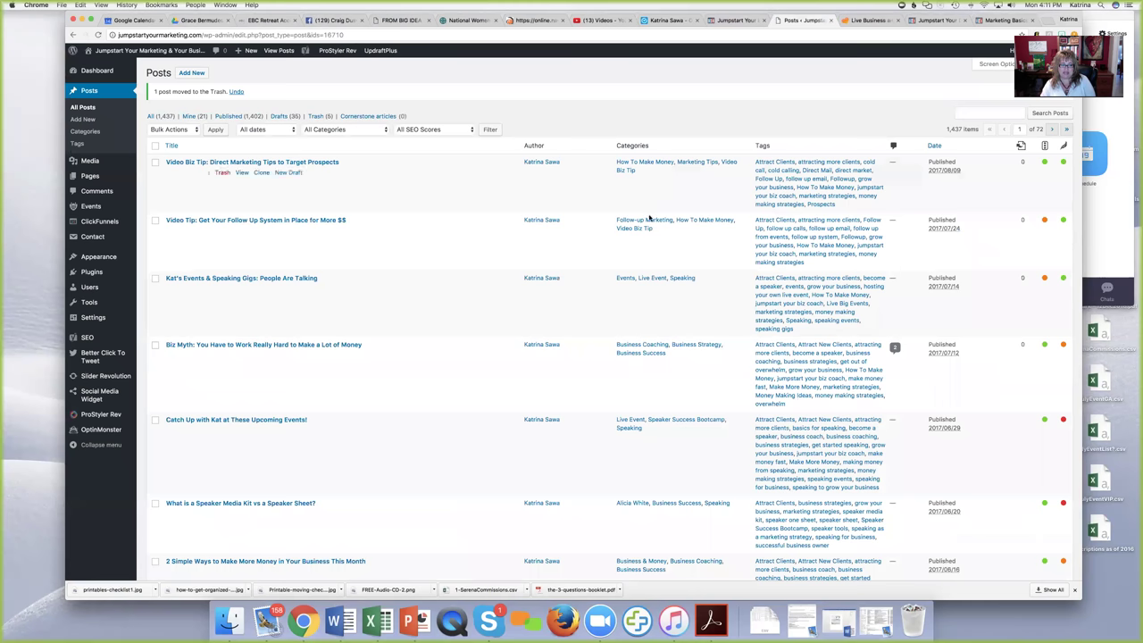
# Look over the site's page list and the YouTube video list, and open the Strategy Session page for editing.
pyautogui.click(92, 177)
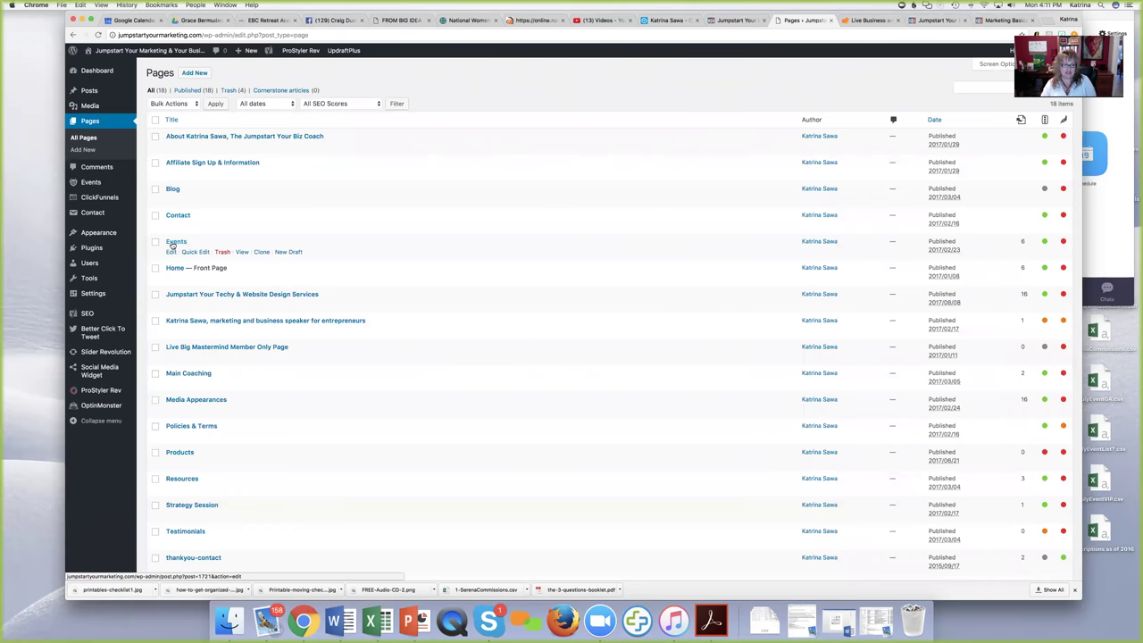
pyautogui.scroll(-5, 262, 426)
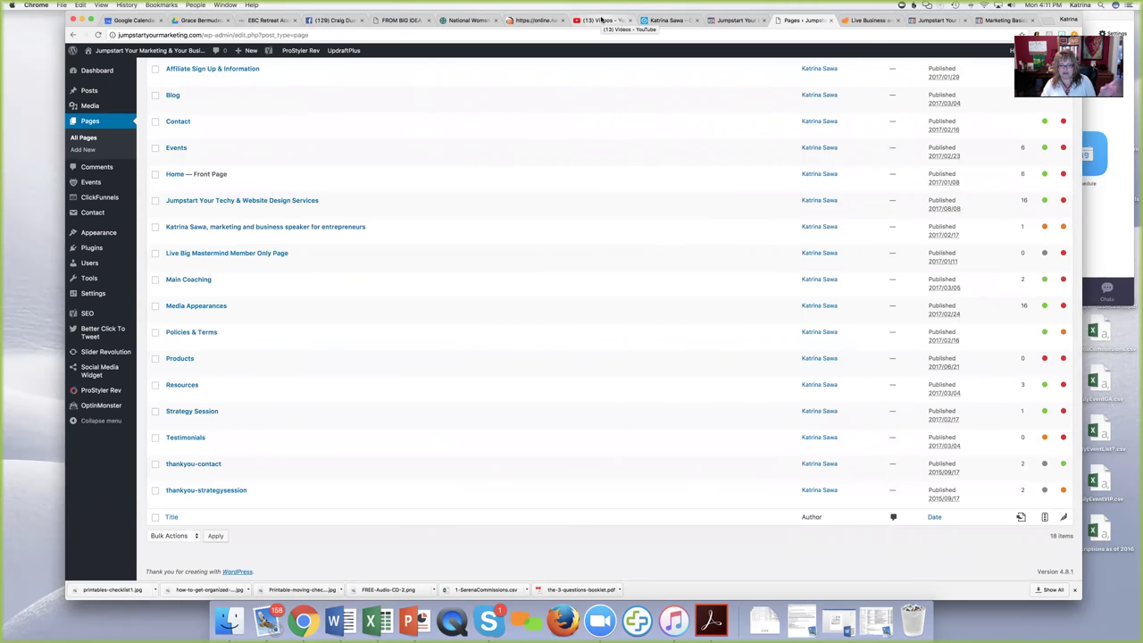
pyautogui.click(600, 20)
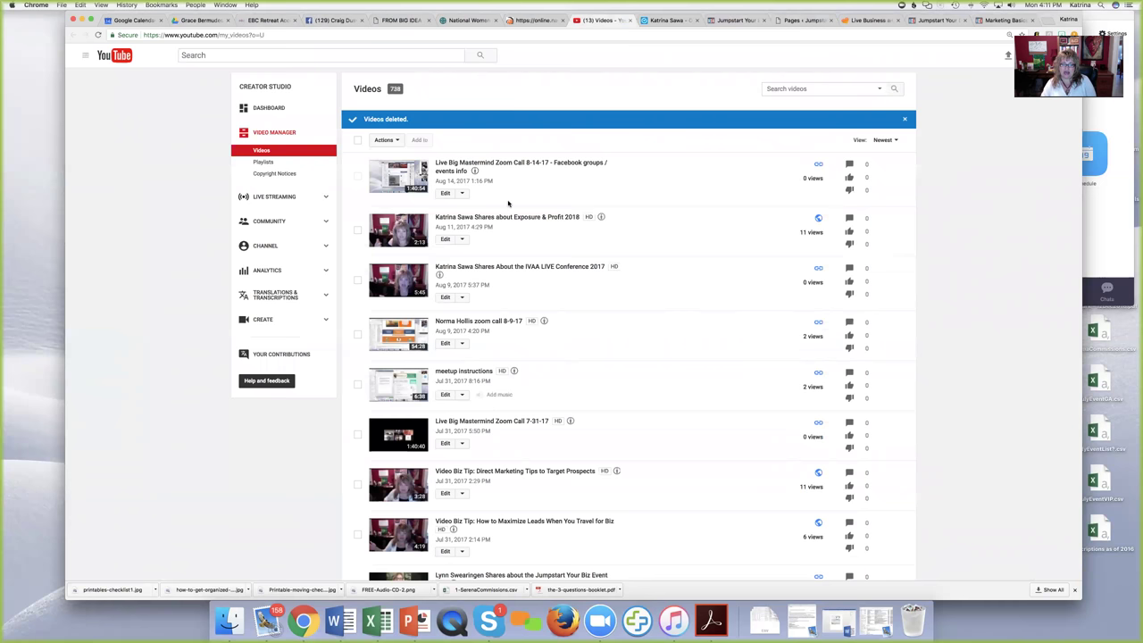
pyautogui.click(800, 21)
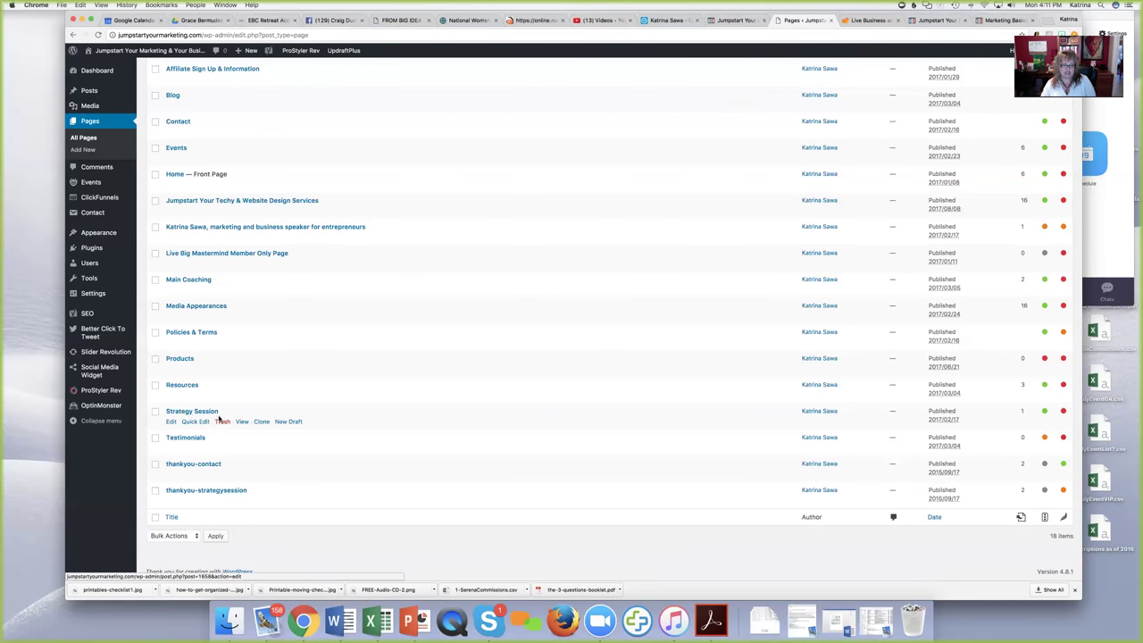
pyautogui.click(169, 423)
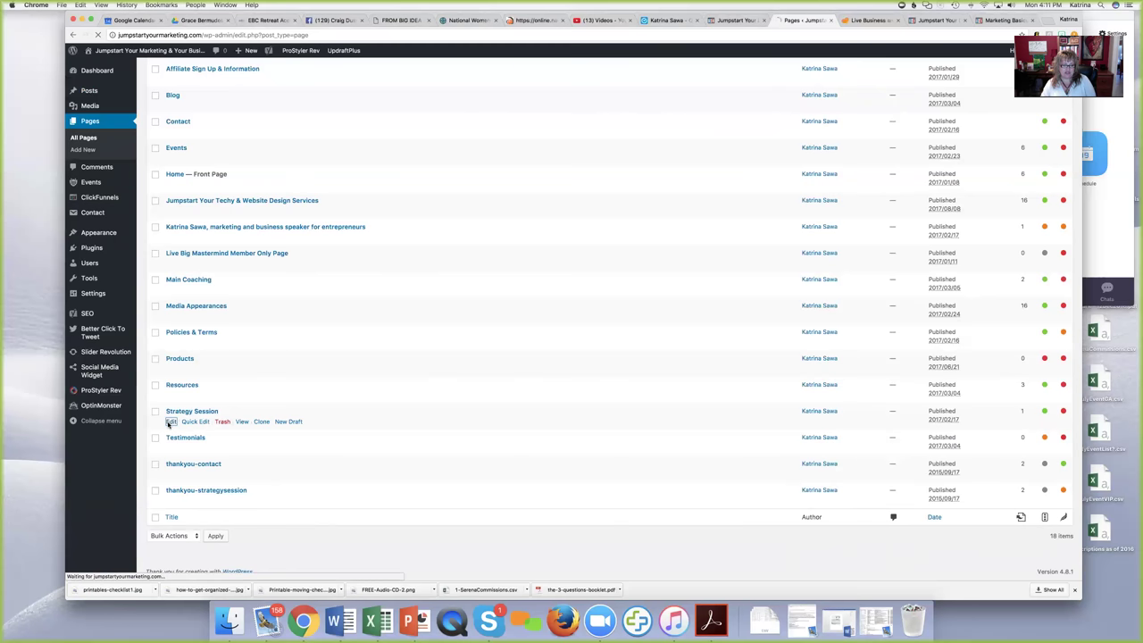